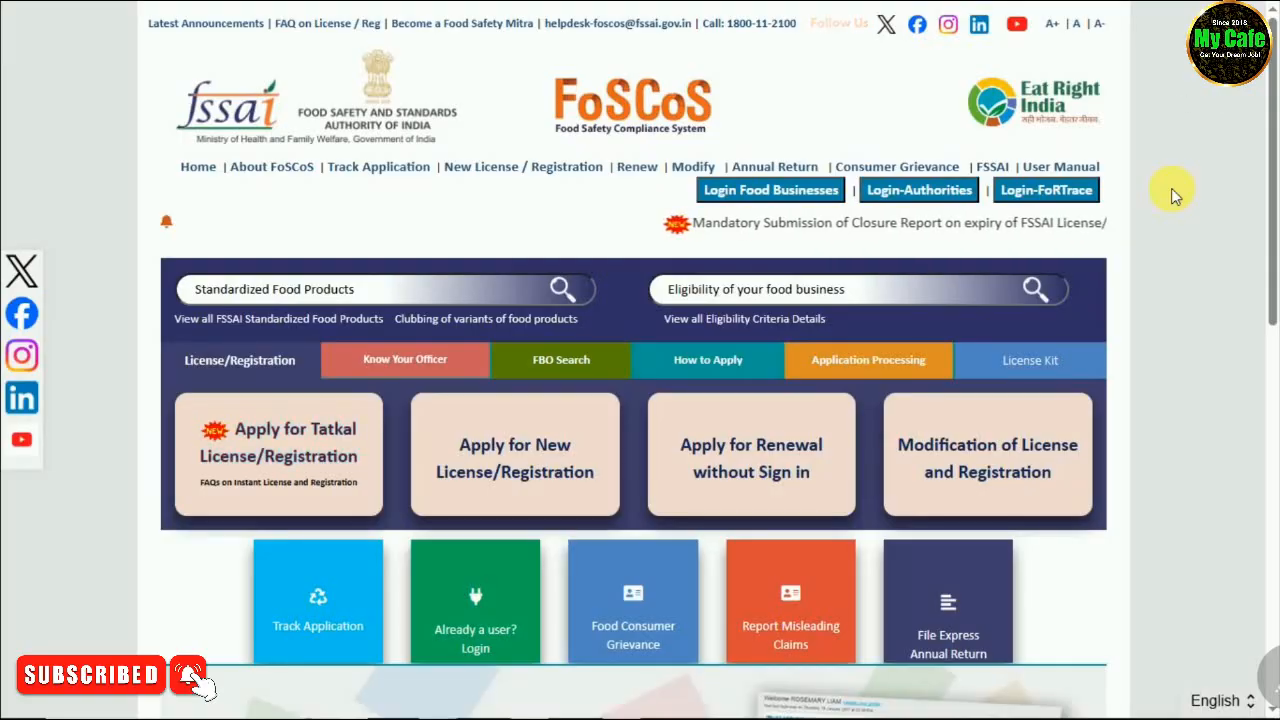
Open Login Food Businesses and submit the registration number with its captcha.
{"action": "left_click", "coordinate": [772, 196]}
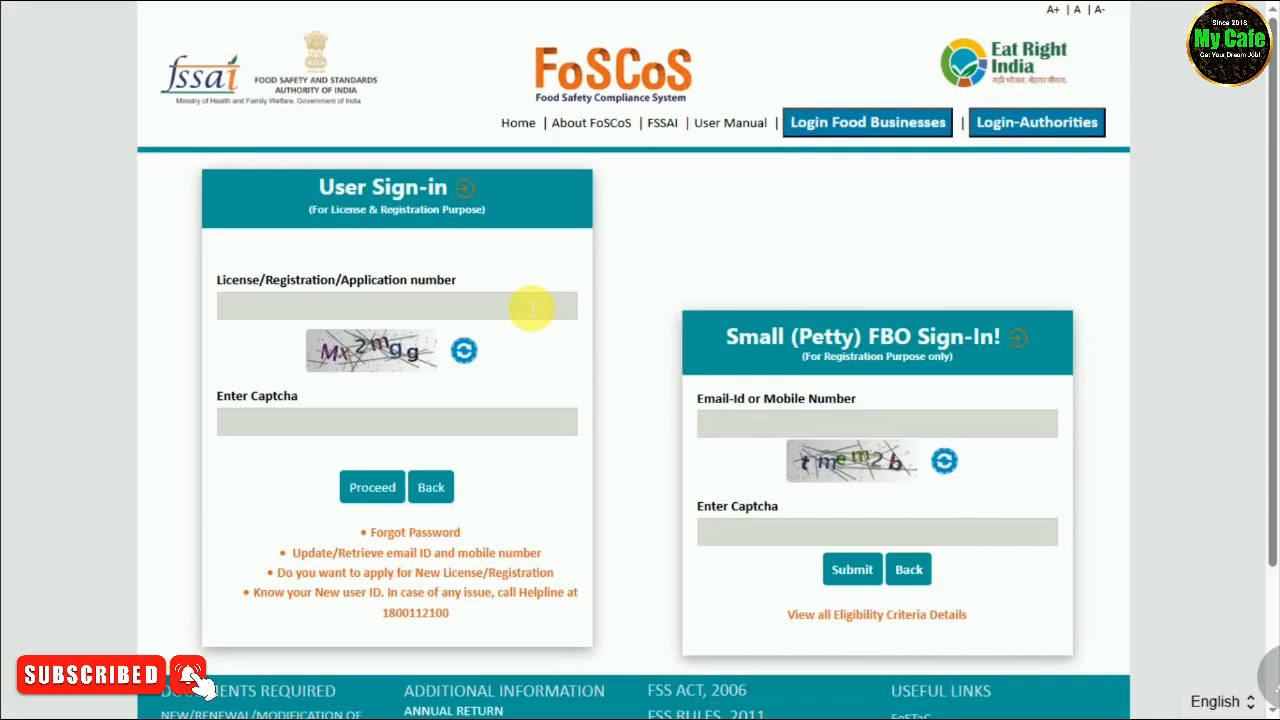
{"action": "left_click", "coordinate": [531, 307]}
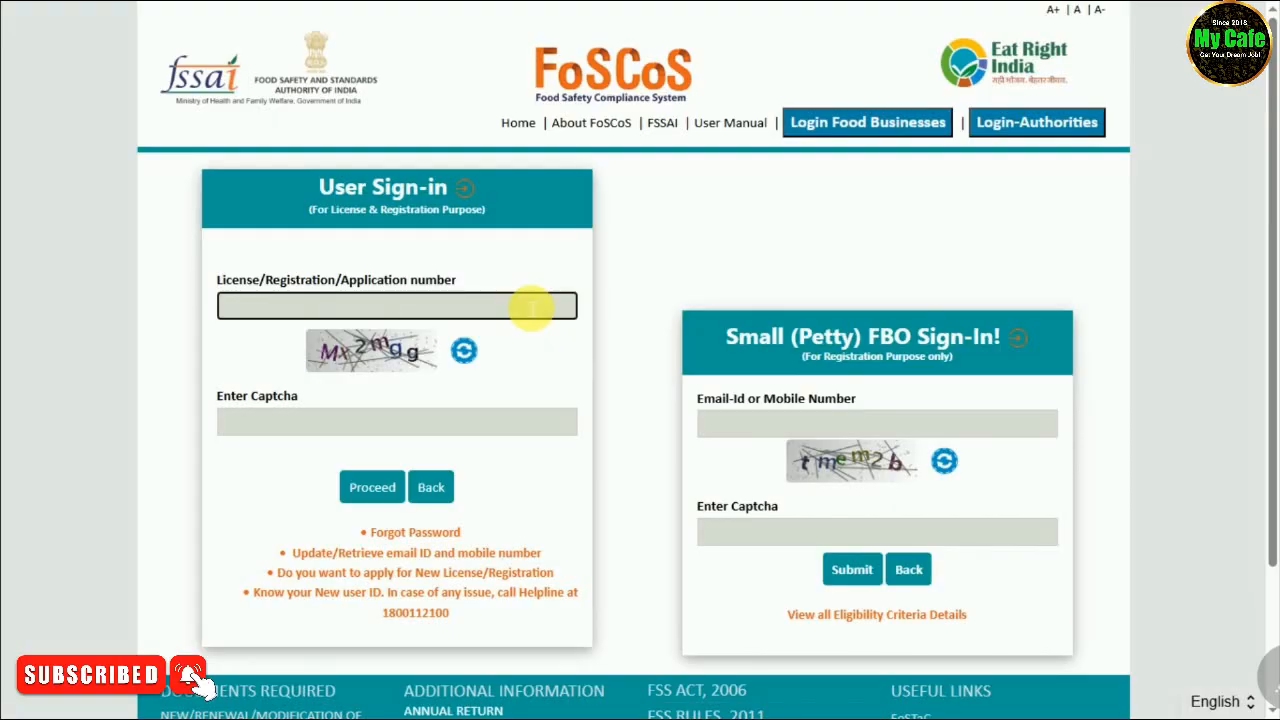
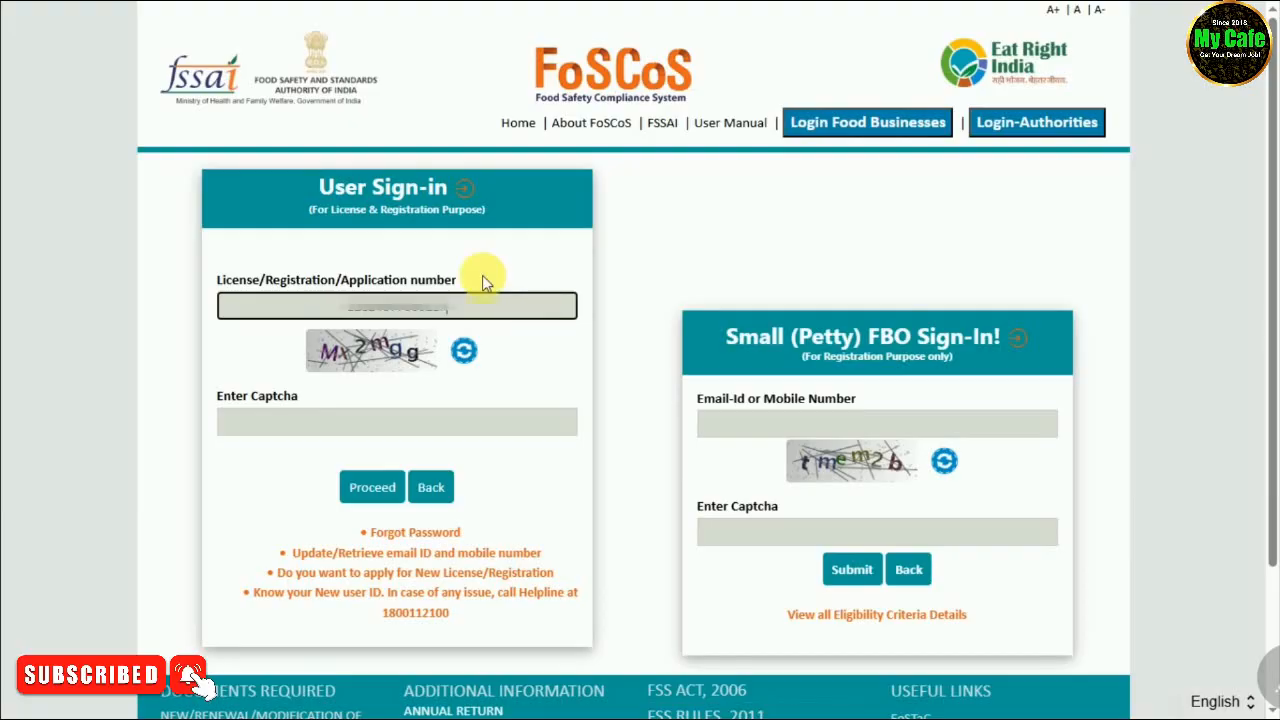
{"action": "left_click", "coordinate": [478, 424]}
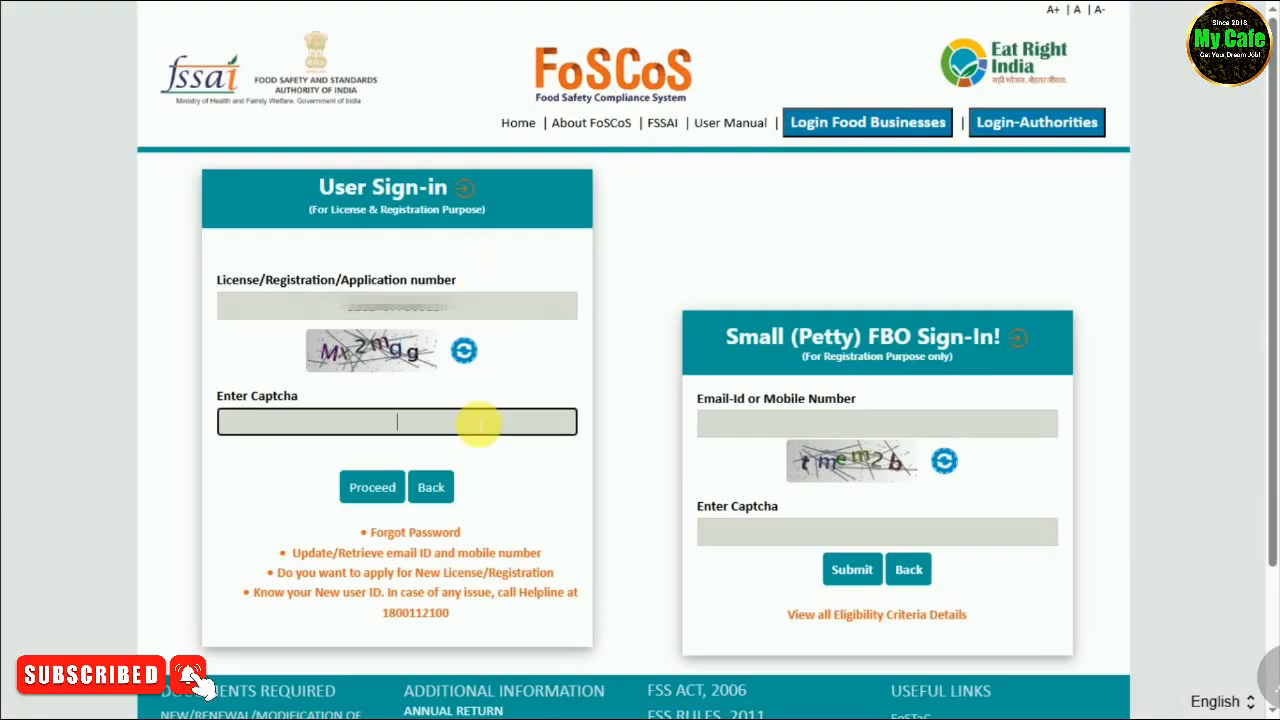
{"action": "type", "text": "Mx2mgg"}
{"action": "left_click", "coordinate": [370, 487]}
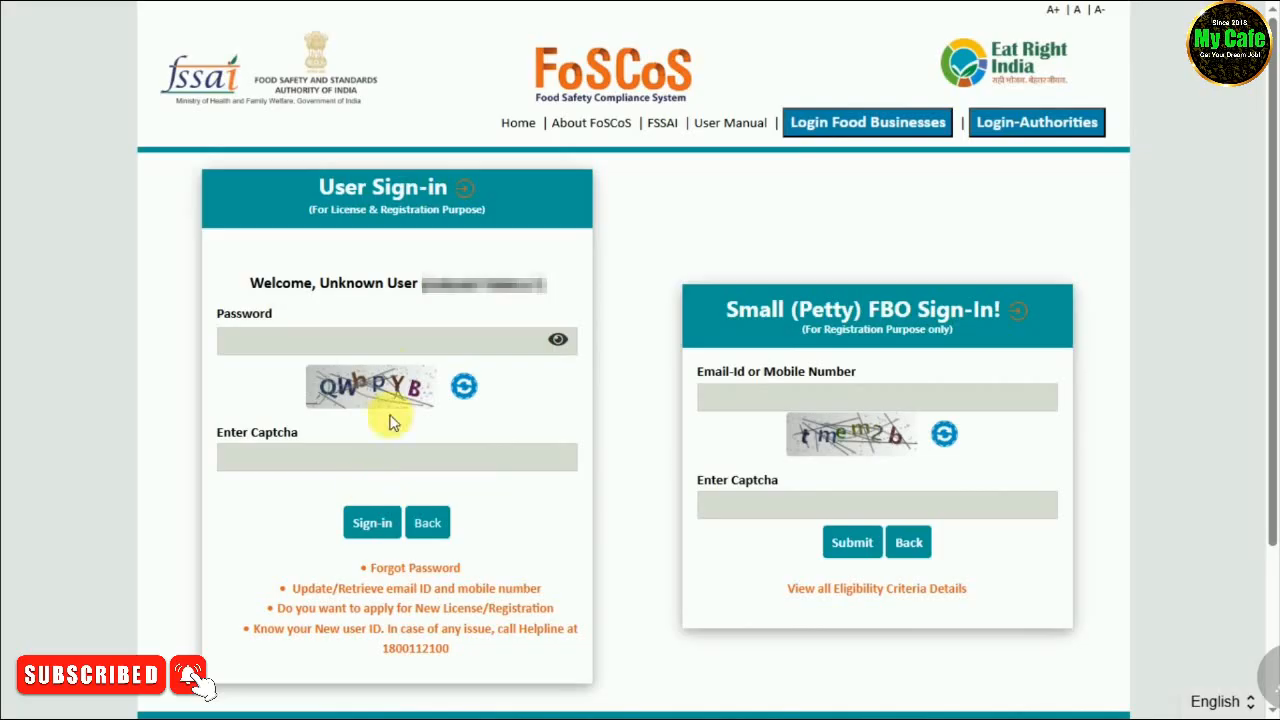
Enter the account password and the new captcha, then sign in.
{"action": "left_click", "coordinate": [396, 343]}
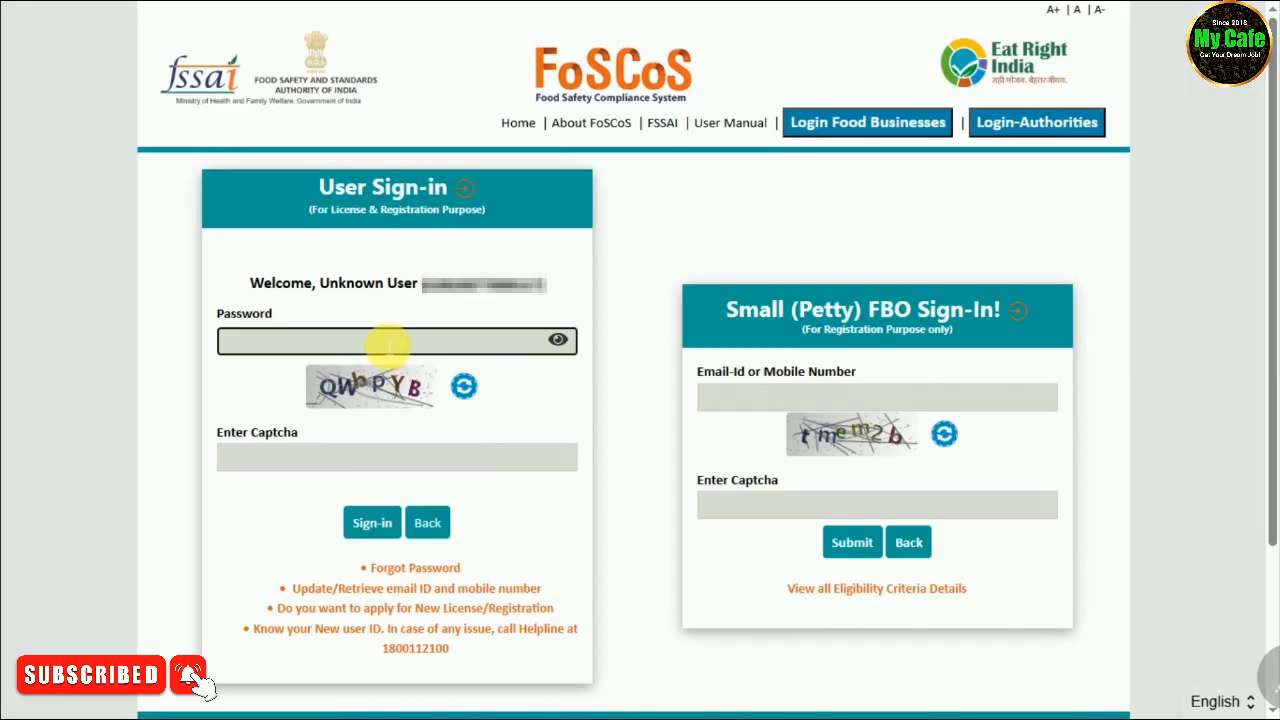
{"action": "type", "text": "•••••••••••"}
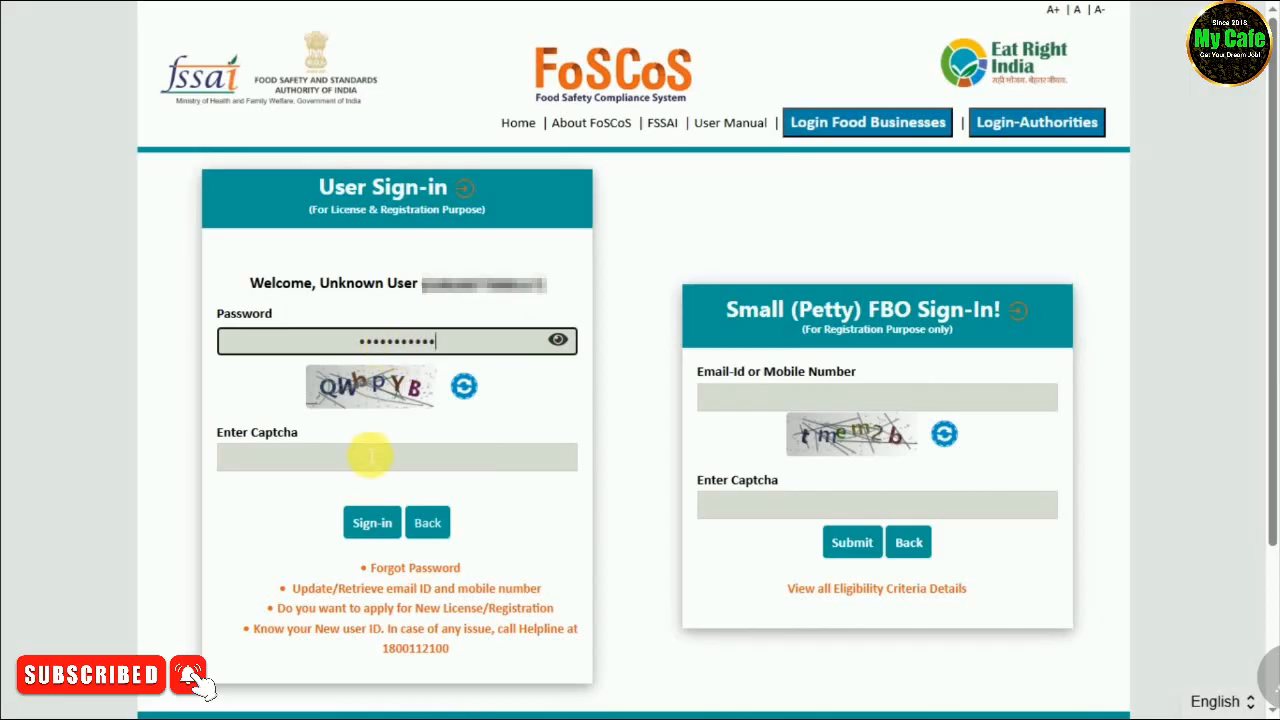
{"action": "left_click", "coordinate": [370, 456]}
{"action": "type", "text": "QWbp"}
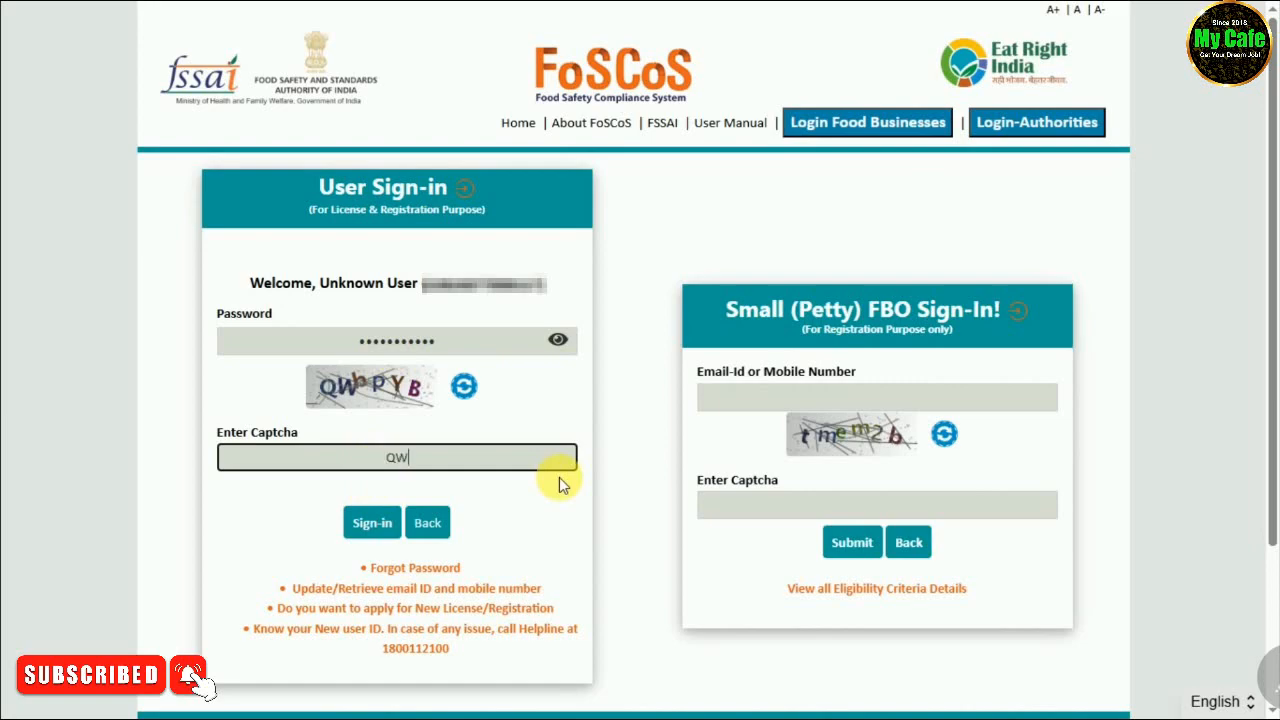
{"action": "type", "text": "YB"}
{"action": "left_click", "coordinate": [376, 523]}
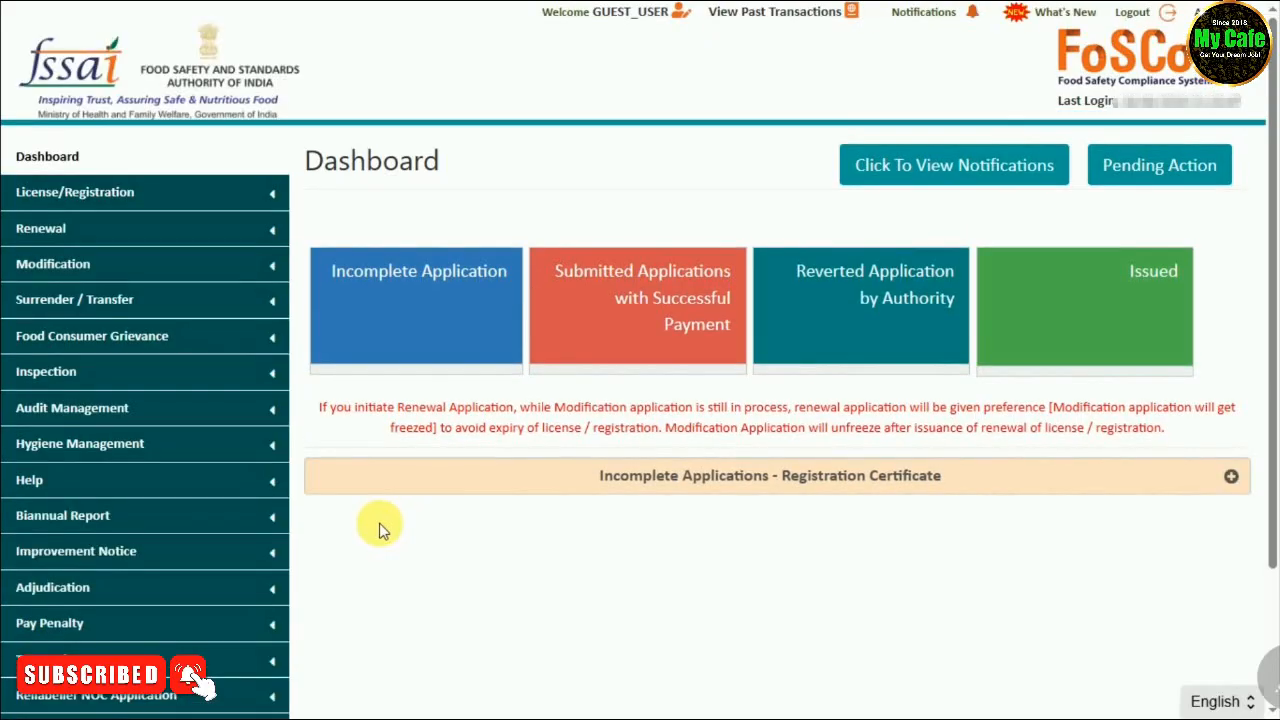
Renew the registration certificate issued 27-06-2024 and expiring 26-06-2025, confirming in the dialog.
{"action": "left_click", "coordinate": [75, 229]}
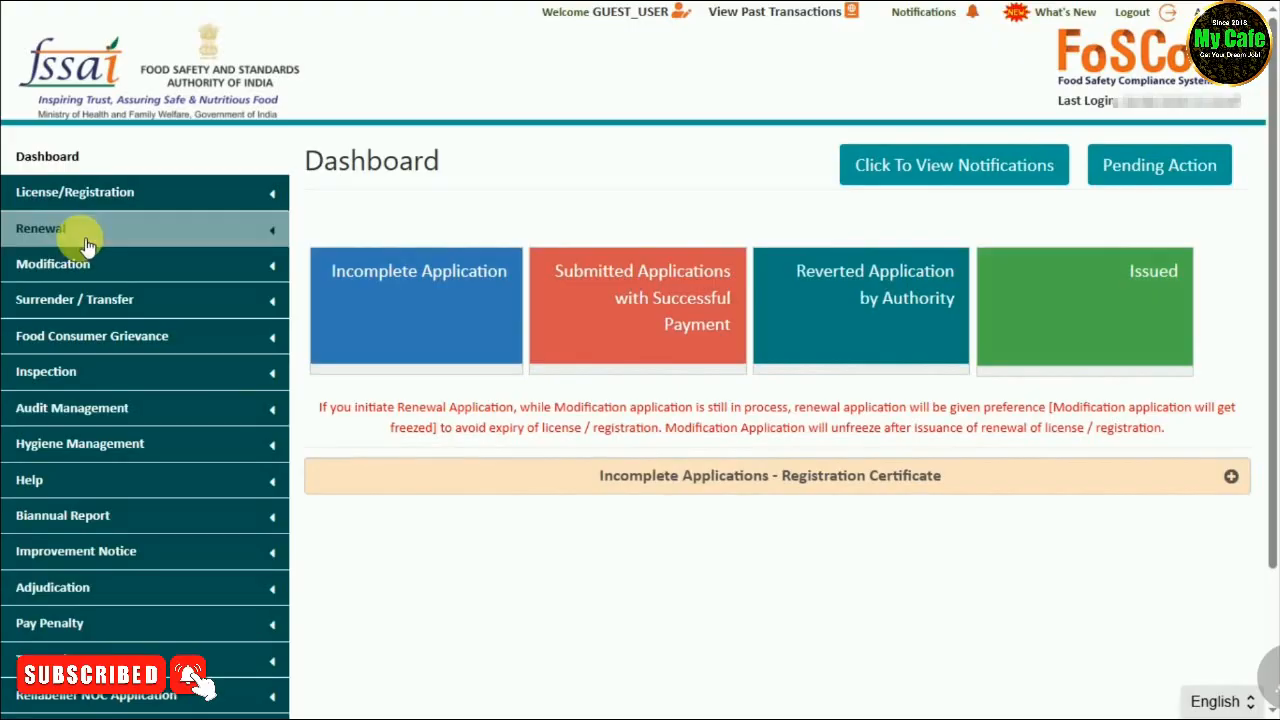
{"action": "left_click", "coordinate": [90, 268]}
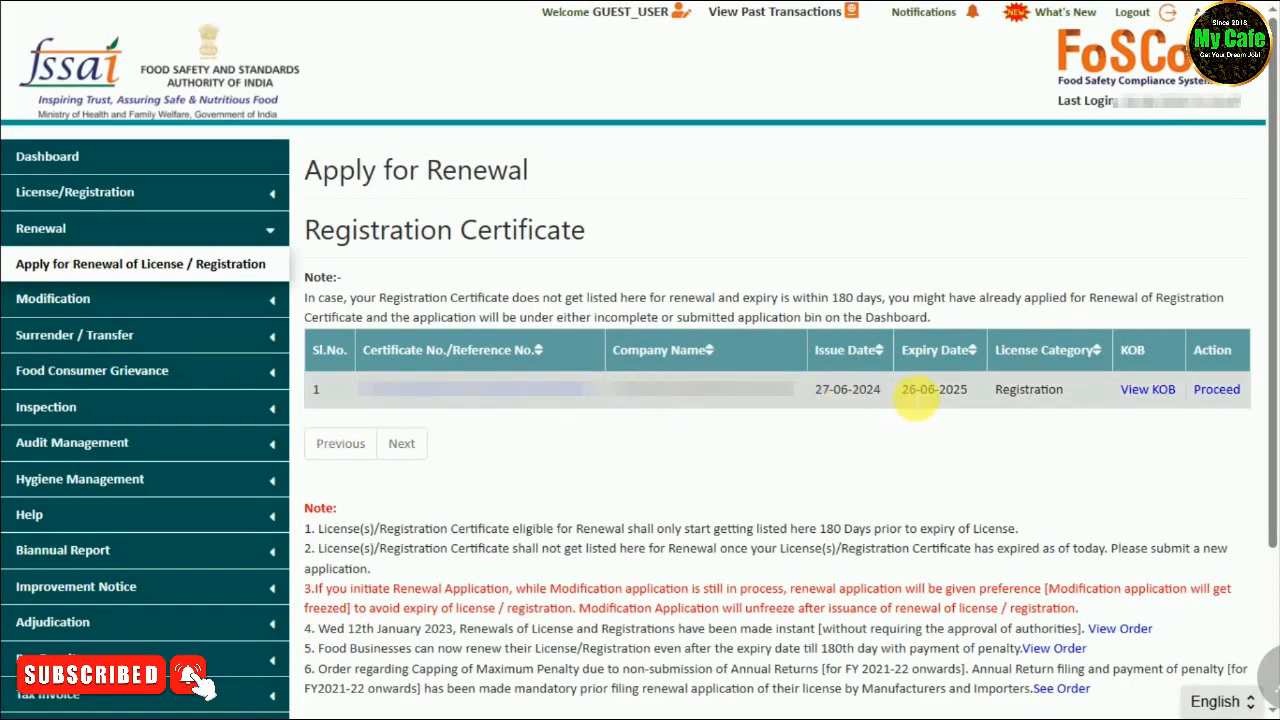
{"action": "left_click_drag", "start_coordinate": [909, 395], "coordinate": [972, 393]}
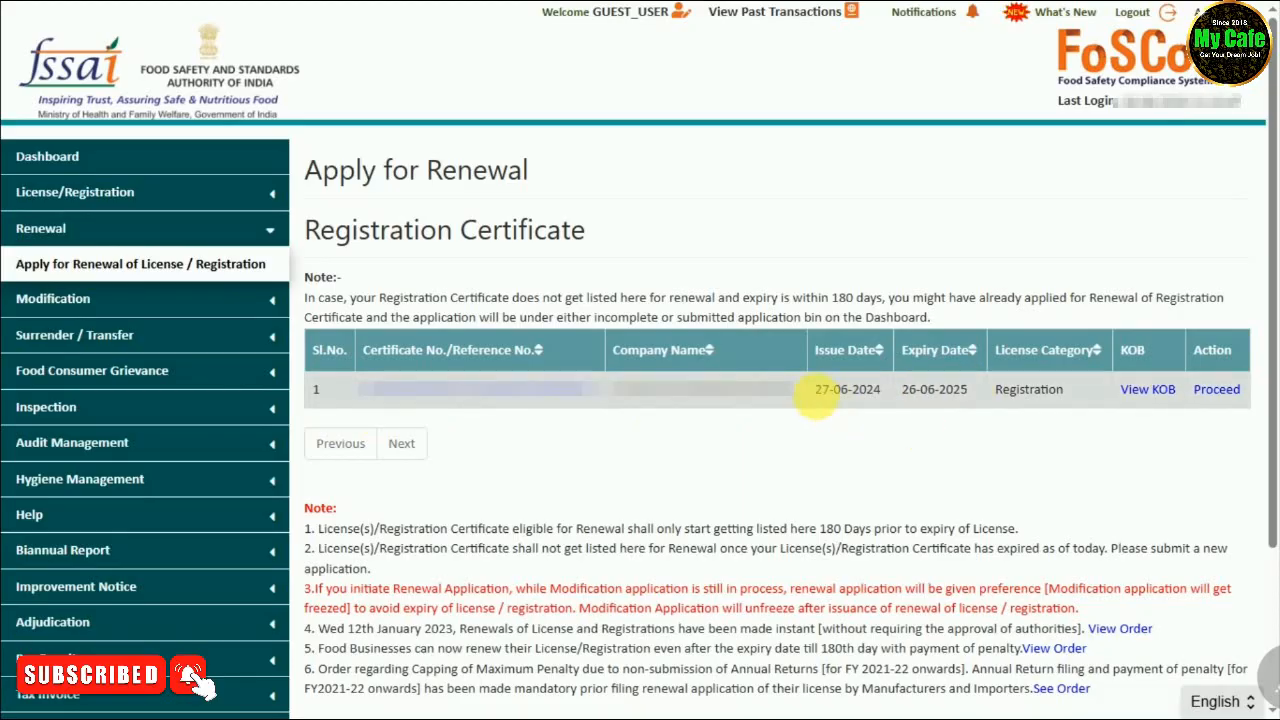
{"action": "left_click_drag", "start_coordinate": [814, 389], "coordinate": [890, 390]}
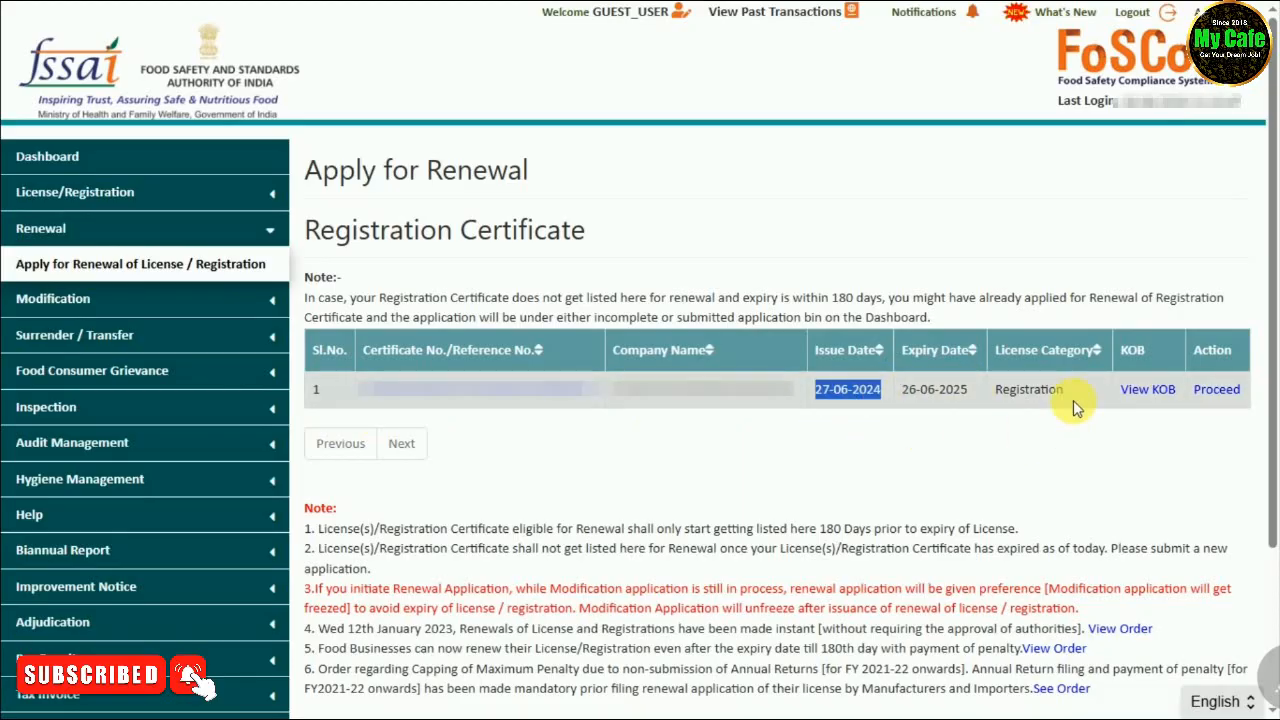
{"action": "left_click", "coordinate": [1222, 393]}
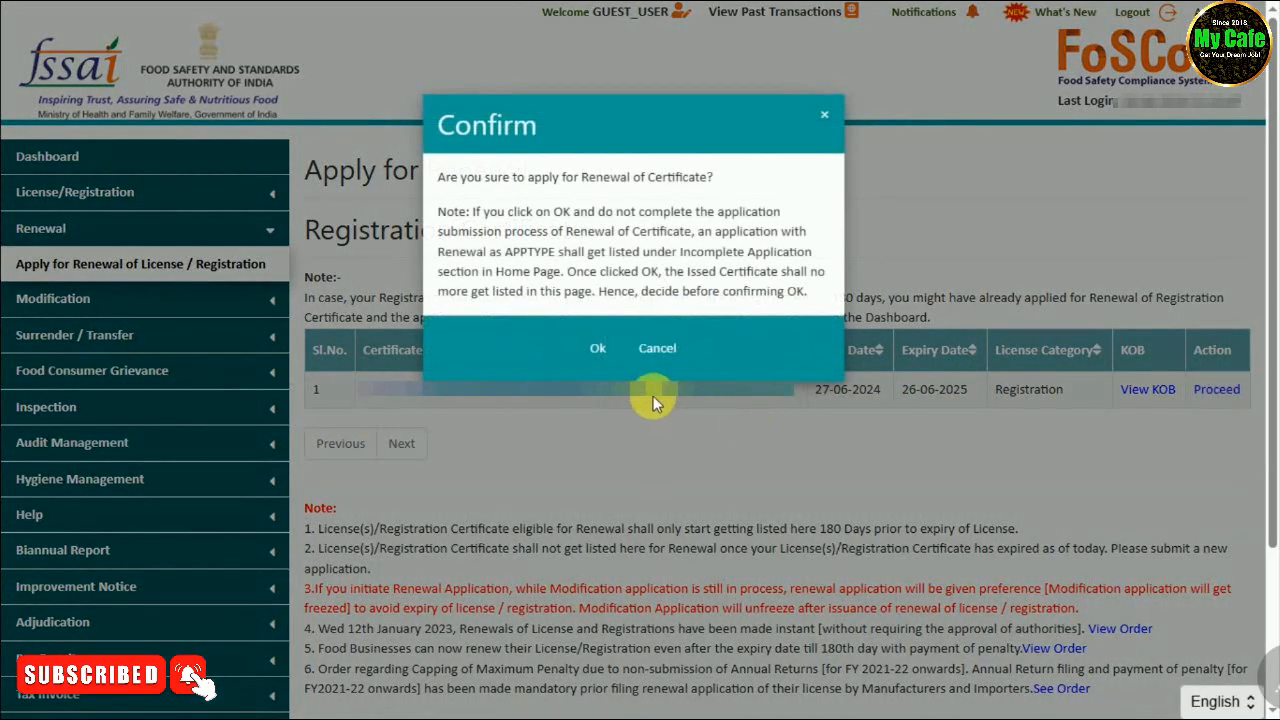
{"action": "left_click", "coordinate": [516, 345]}
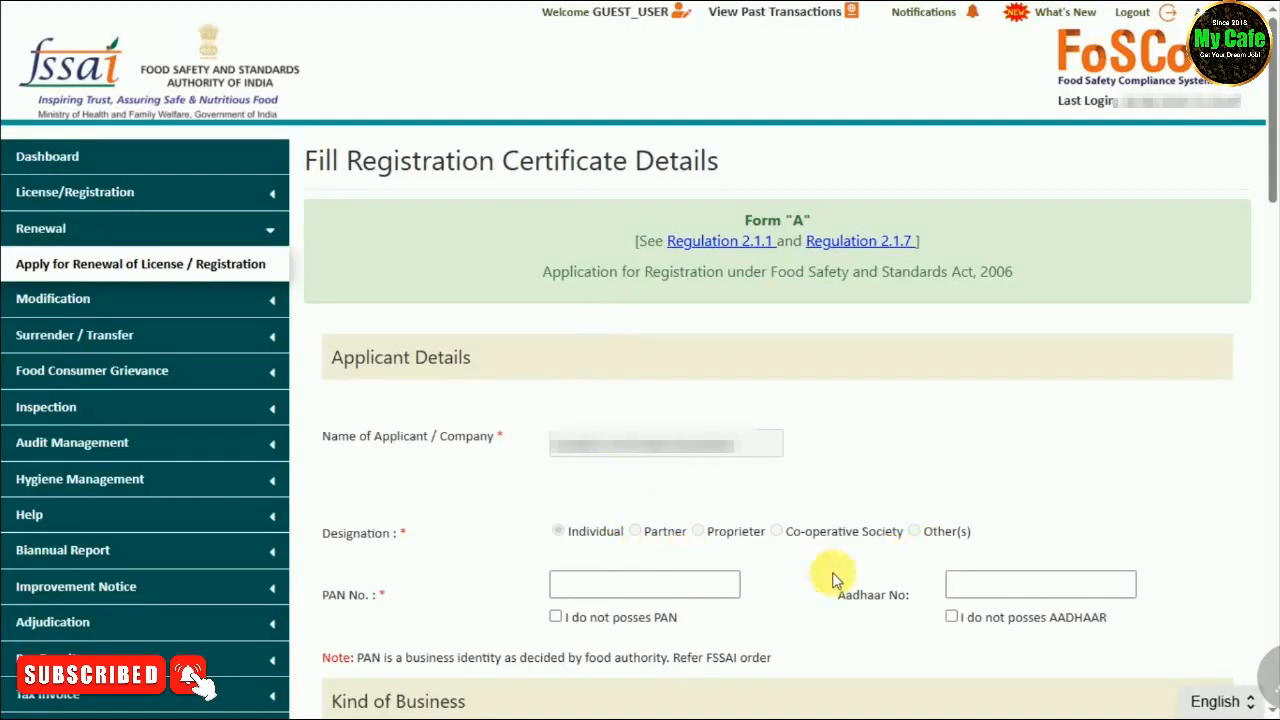
Fill in the applicant's PAN number so the Pan Details dialog appears.
{"action": "left_click", "coordinate": [617, 587]}
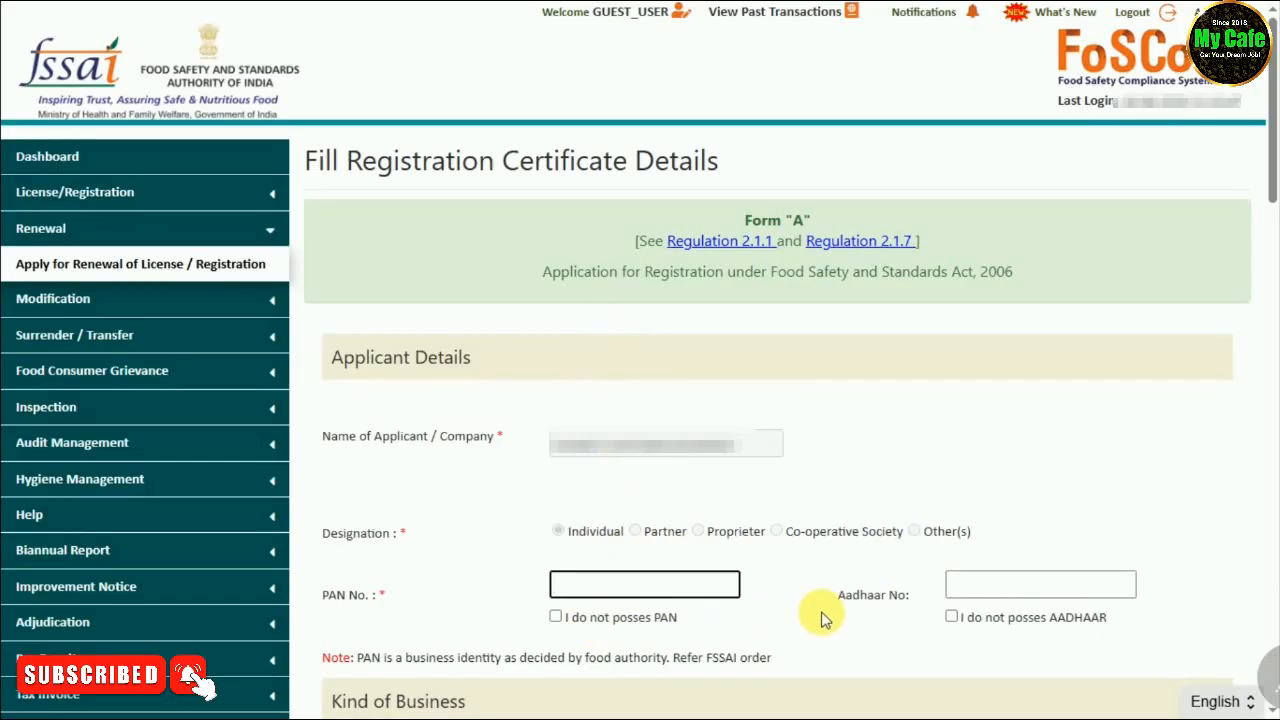
{"action": "left_click_drag", "start_coordinate": [1273, 188], "coordinate": [1275, 288]}
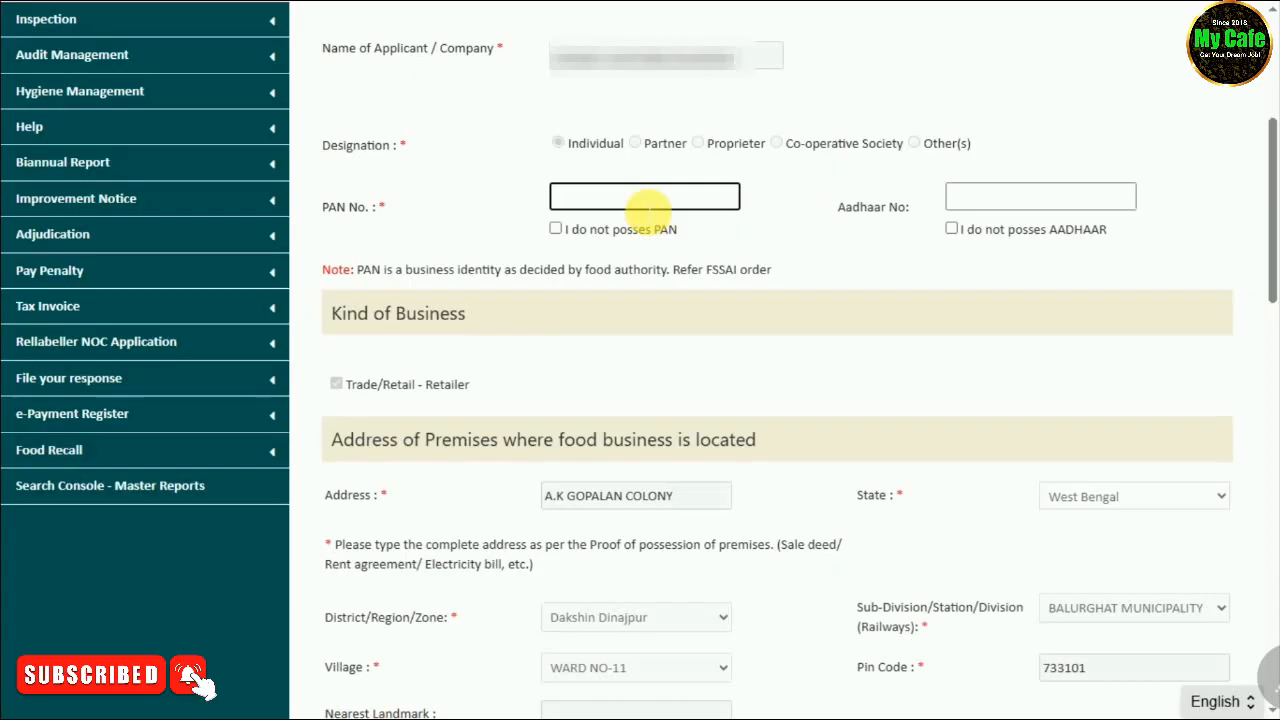
{"action": "type", "text": "AAAA"}
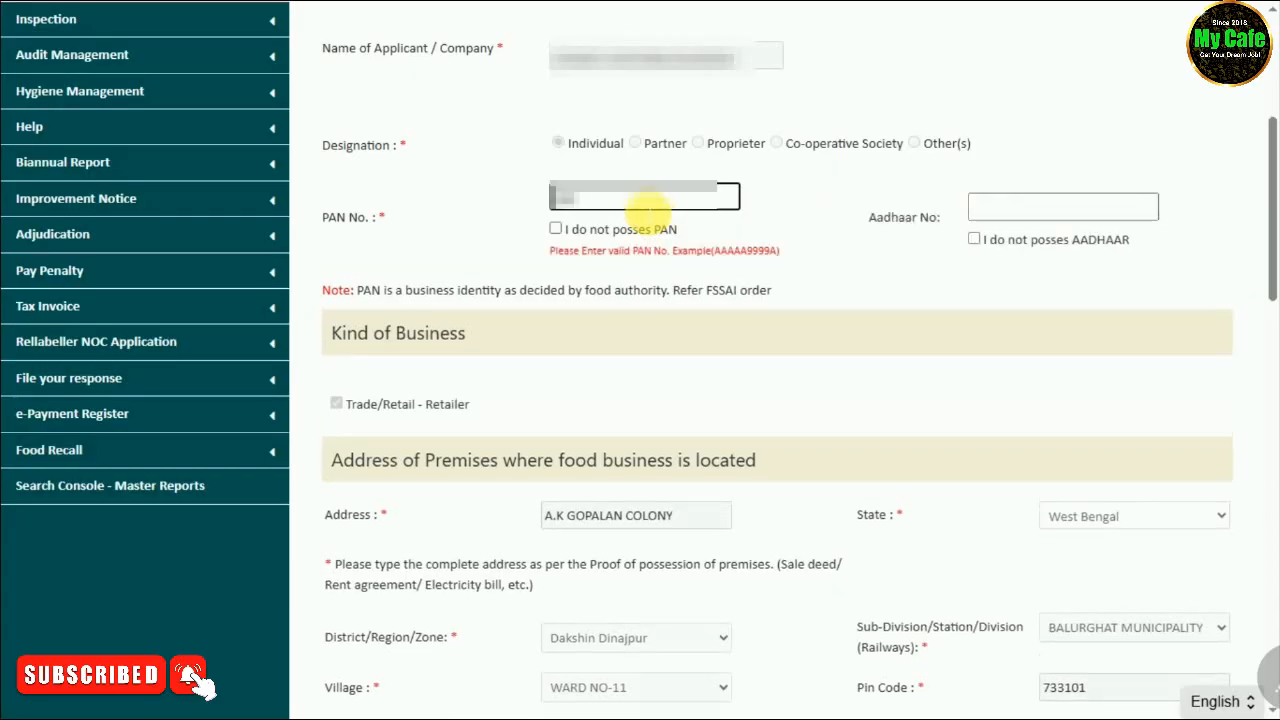
{"action": "type", "text": "9999A"}
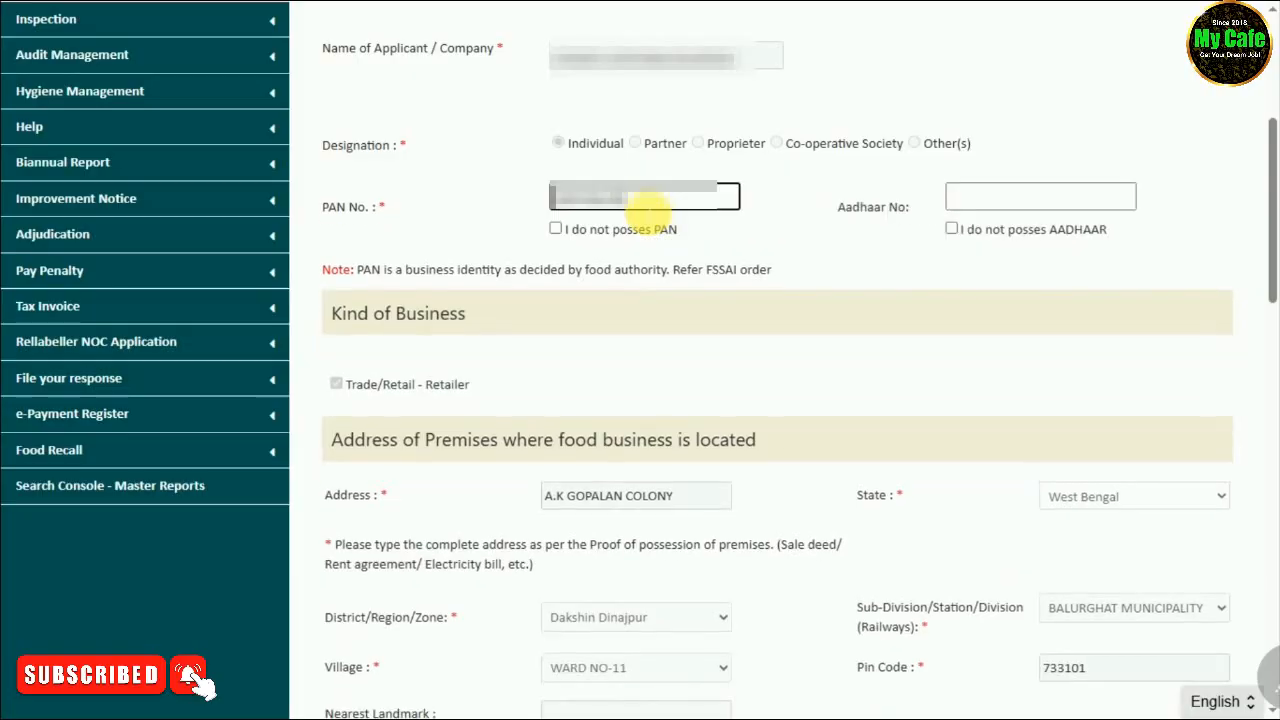
{"action": "left_click", "coordinate": [971, 196]}
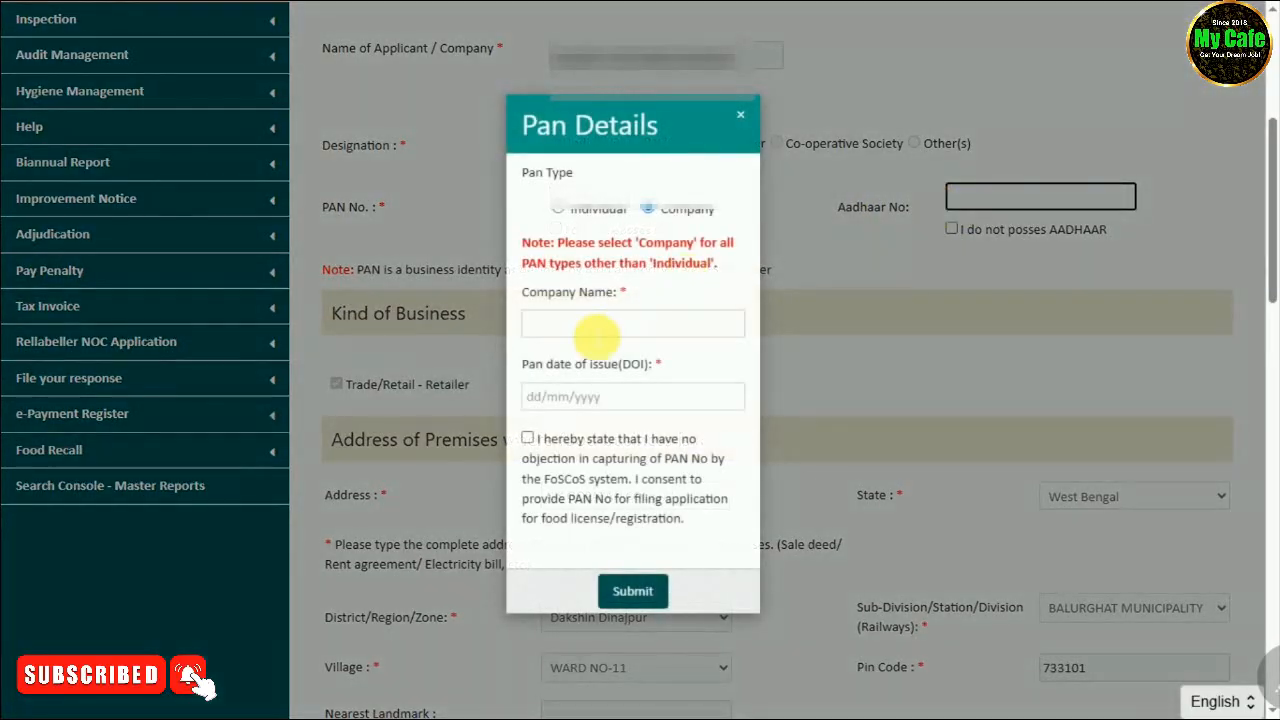
{"action": "left_click", "coordinate": [558, 208]}
{"action": "left_click", "coordinate": [620, 325]}
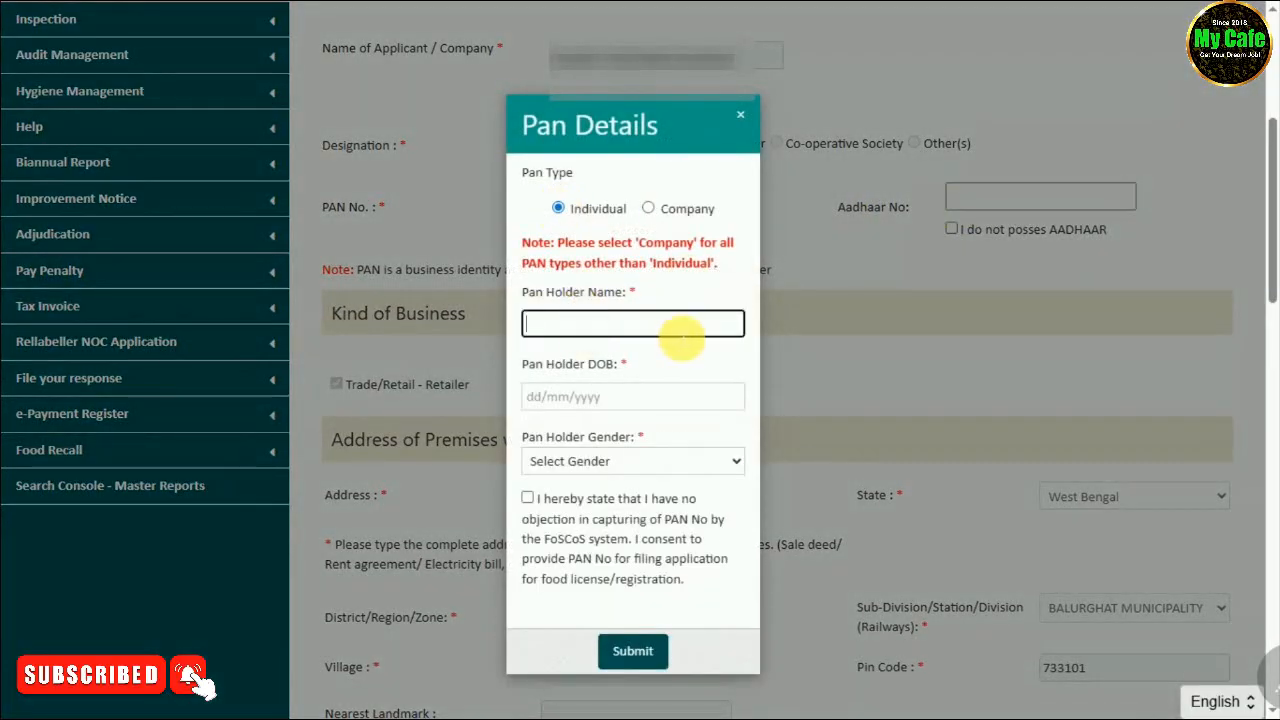
{"action": "type", "text": "*****"}
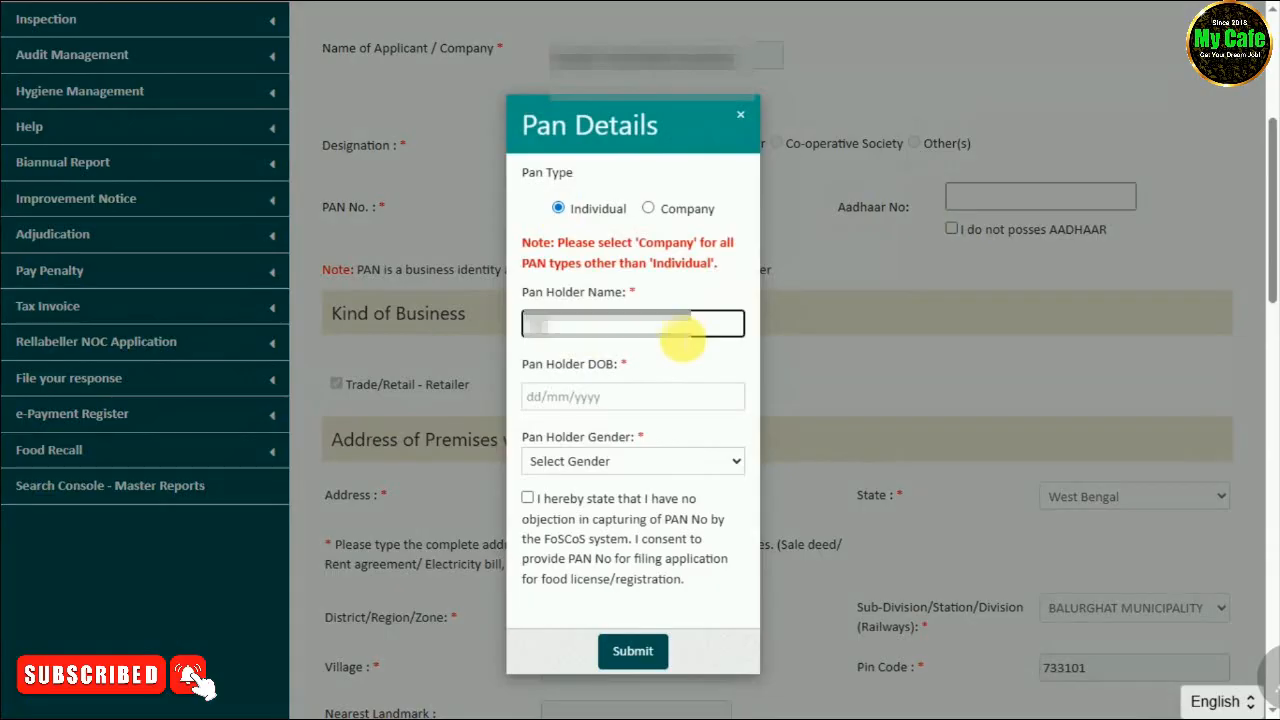
{"action": "key", "text": "Tab"}
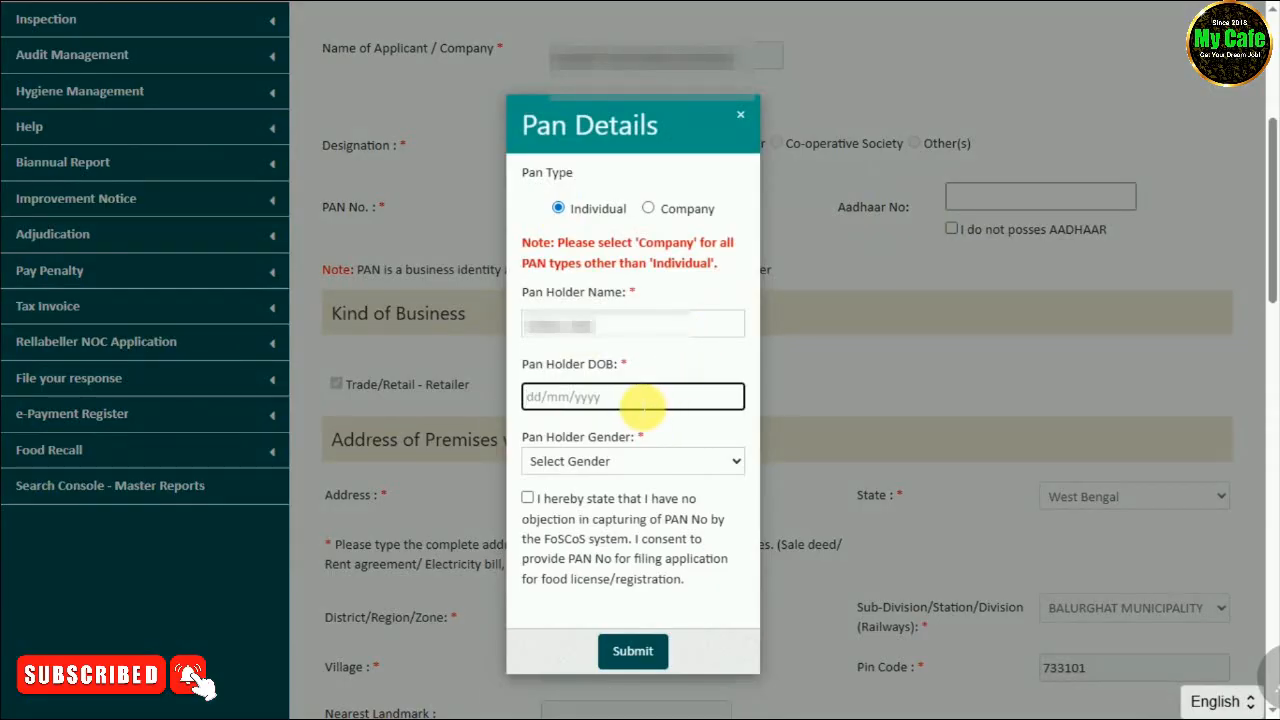
{"action": "left_click", "coordinate": [618, 398]}
{"action": "left_click", "coordinate": [670, 446]}
{"action": "left_click", "coordinate": [665, 448]}
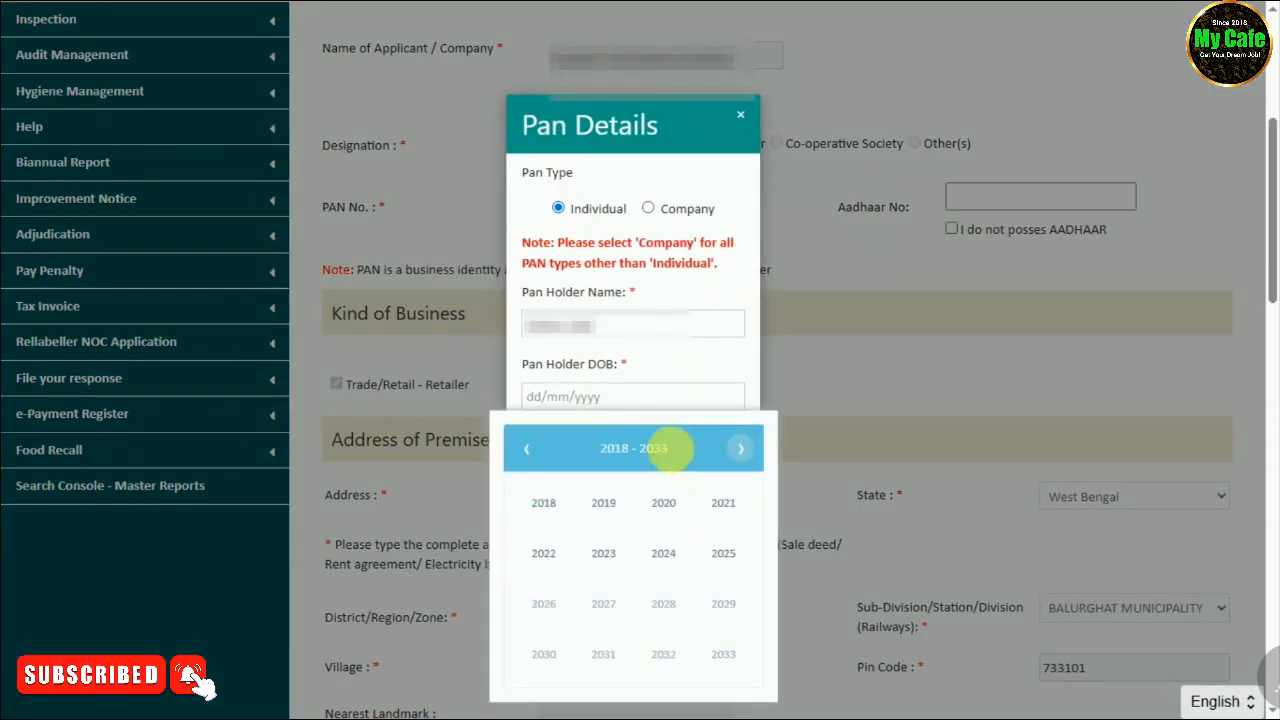
{"action": "left_click", "coordinate": [526, 448]}
{"action": "left_click", "coordinate": [543, 503]}
{"action": "left_click", "coordinate": [709, 505]}
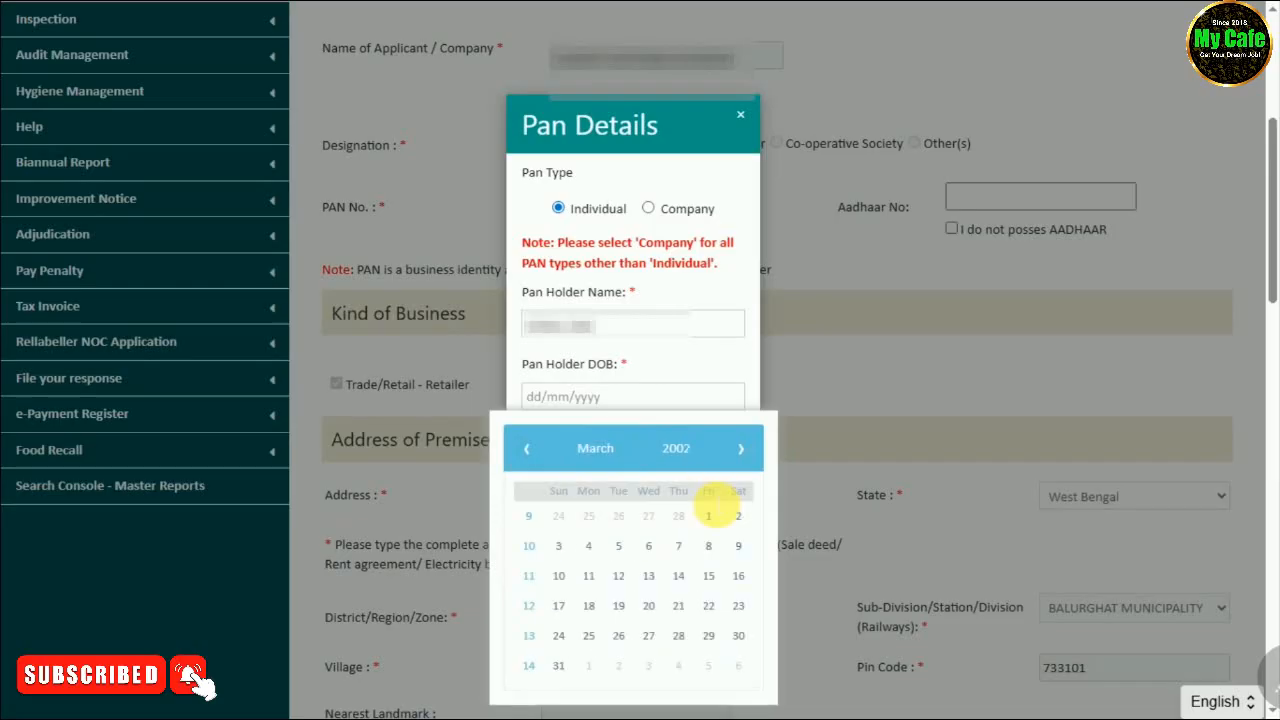
{"action": "left_click", "coordinate": [638, 605]}
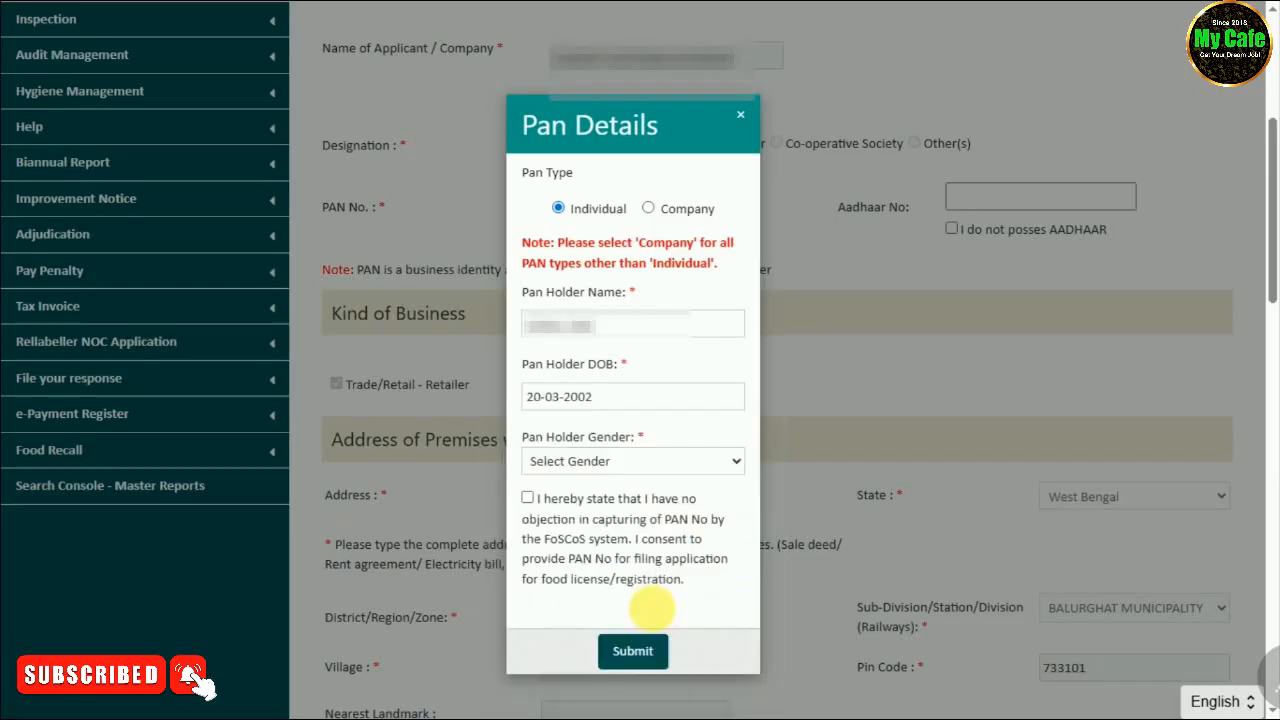
Choose Male as gender, give consent, and submit the PAN details.
{"action": "left_click", "coordinate": [600, 471]}
{"action": "left_click", "coordinate": [560, 514]}
{"action": "left_click", "coordinate": [528, 499]}
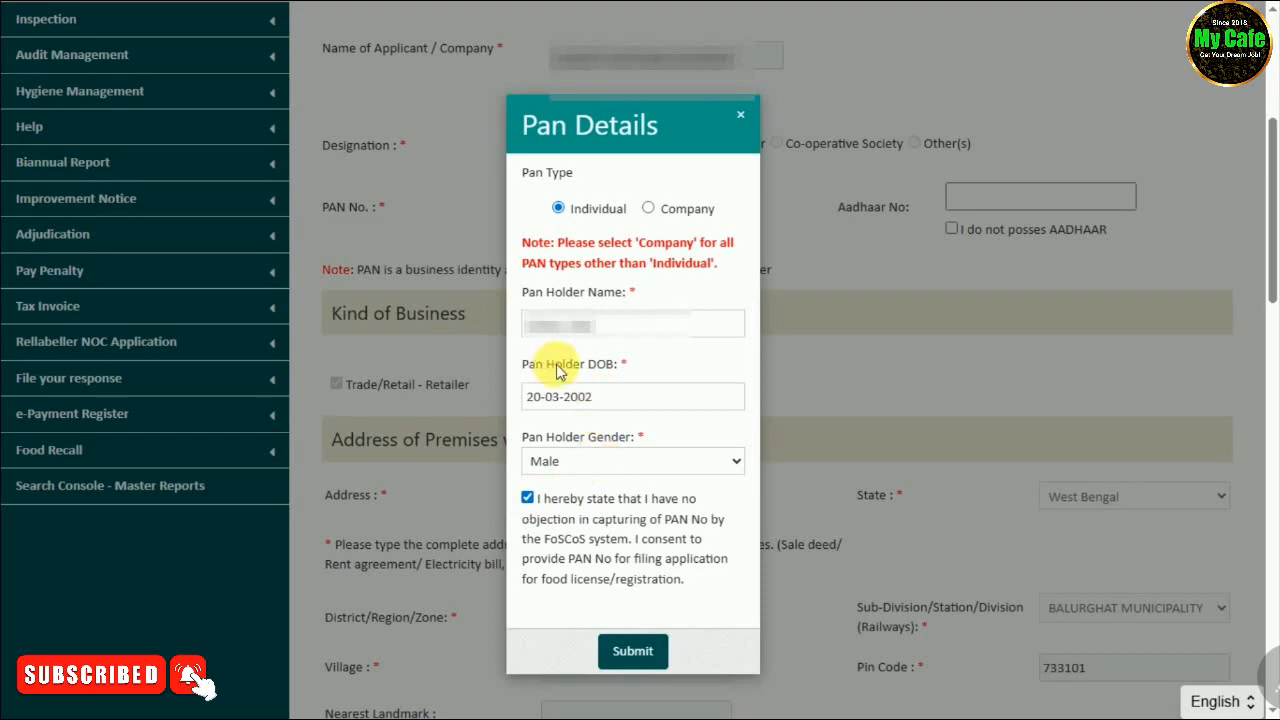
{"action": "left_click", "coordinate": [646, 652]}
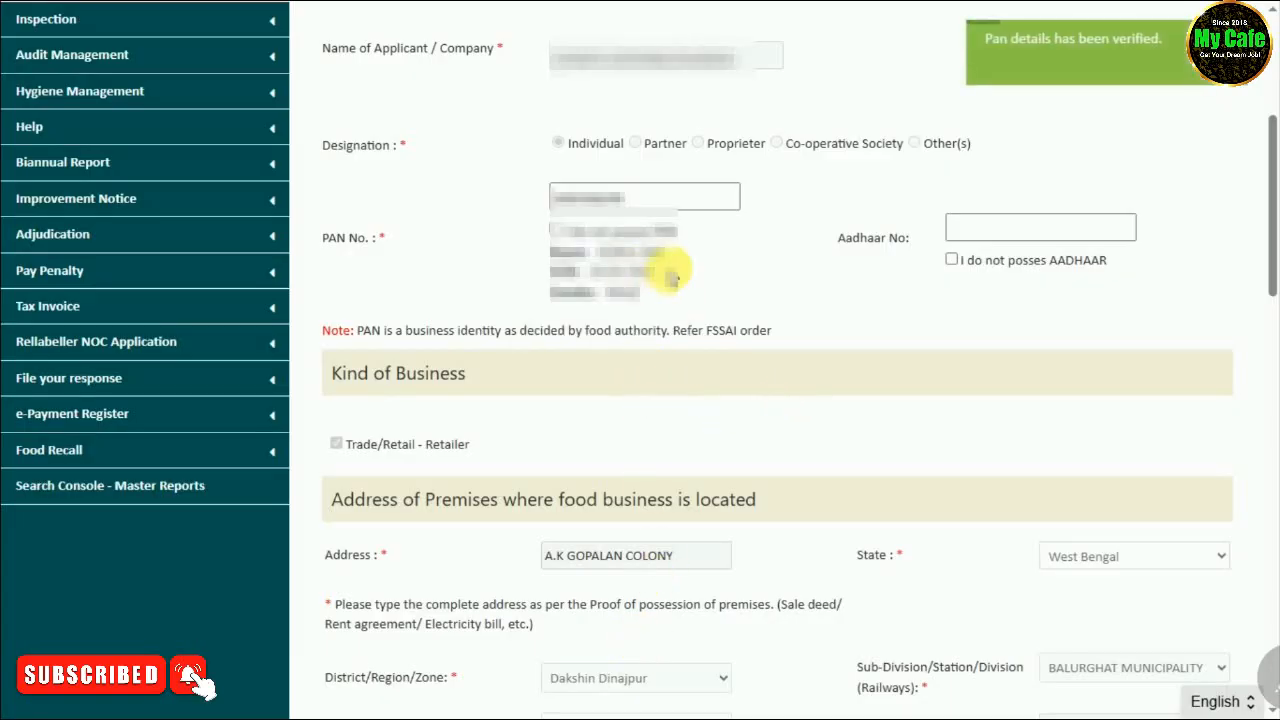
Enter the applicant's Aadhaar number and check the prefilled address and contact details.
{"action": "left_click", "coordinate": [991, 229]}
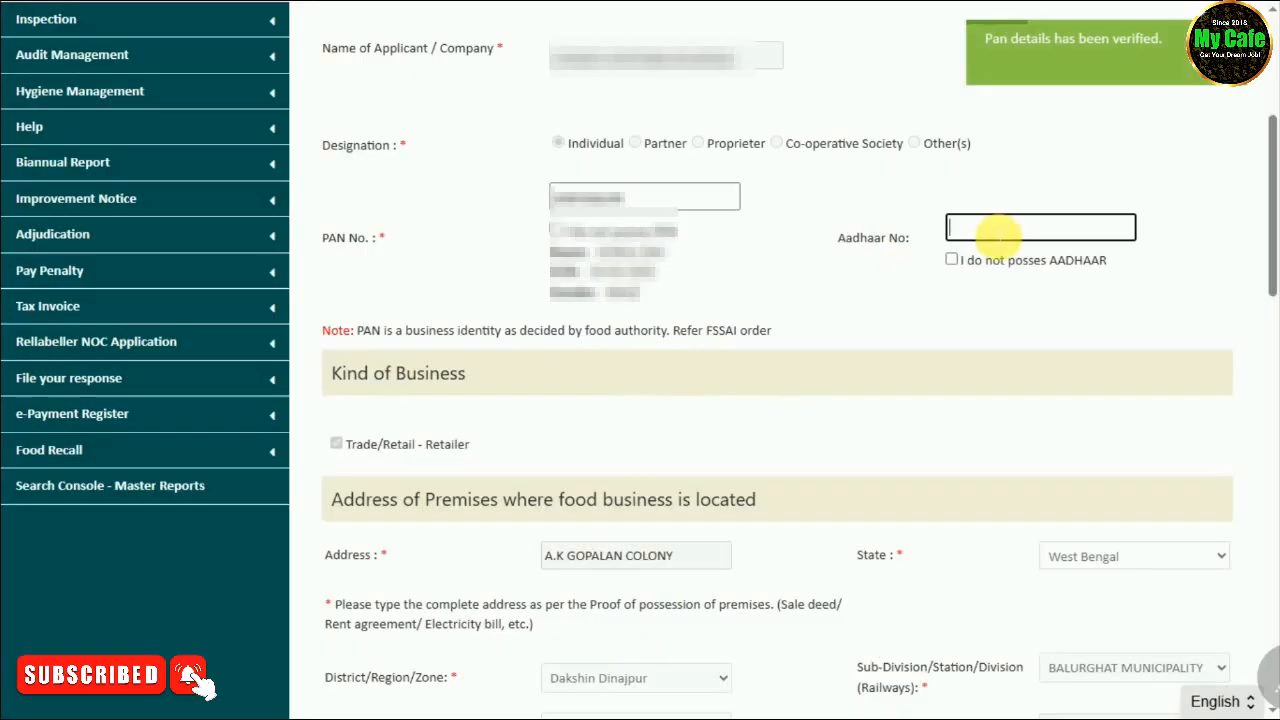
{"action": "type", "text": "2"}
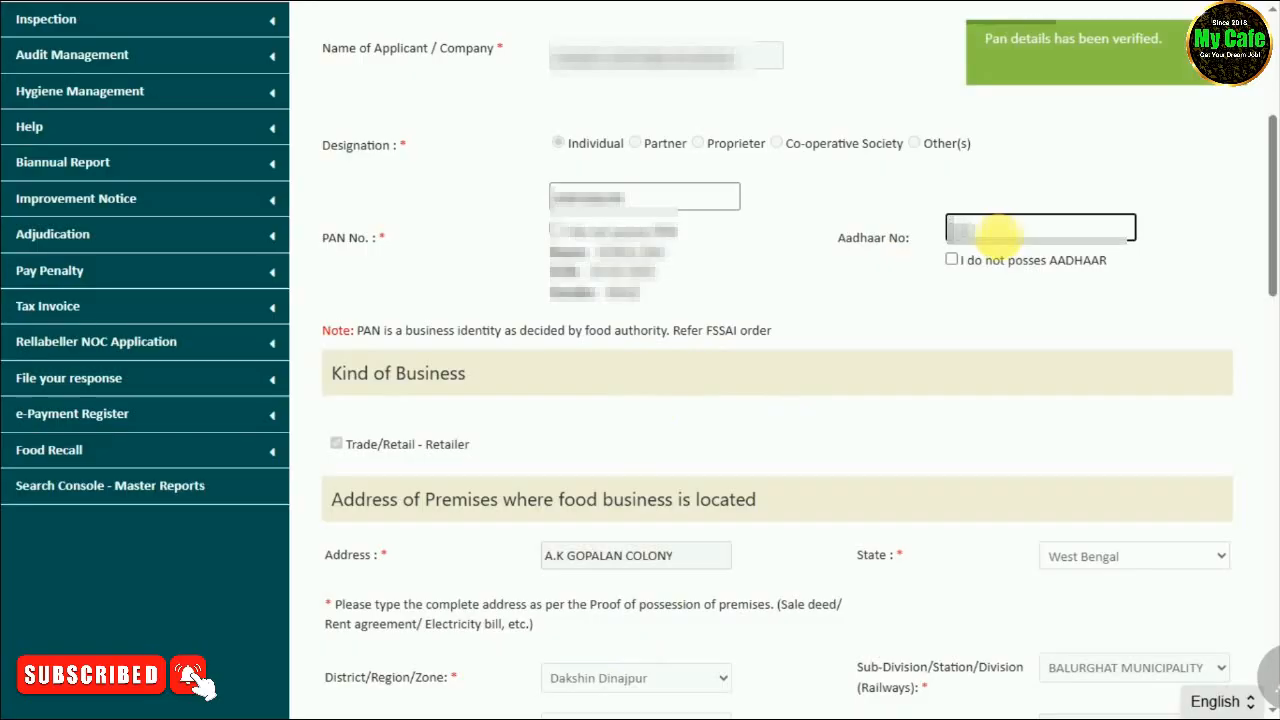
{"action": "type", "text": "XXXXXXXXX"}
{"action": "left_click", "coordinate": [1178, 275]}
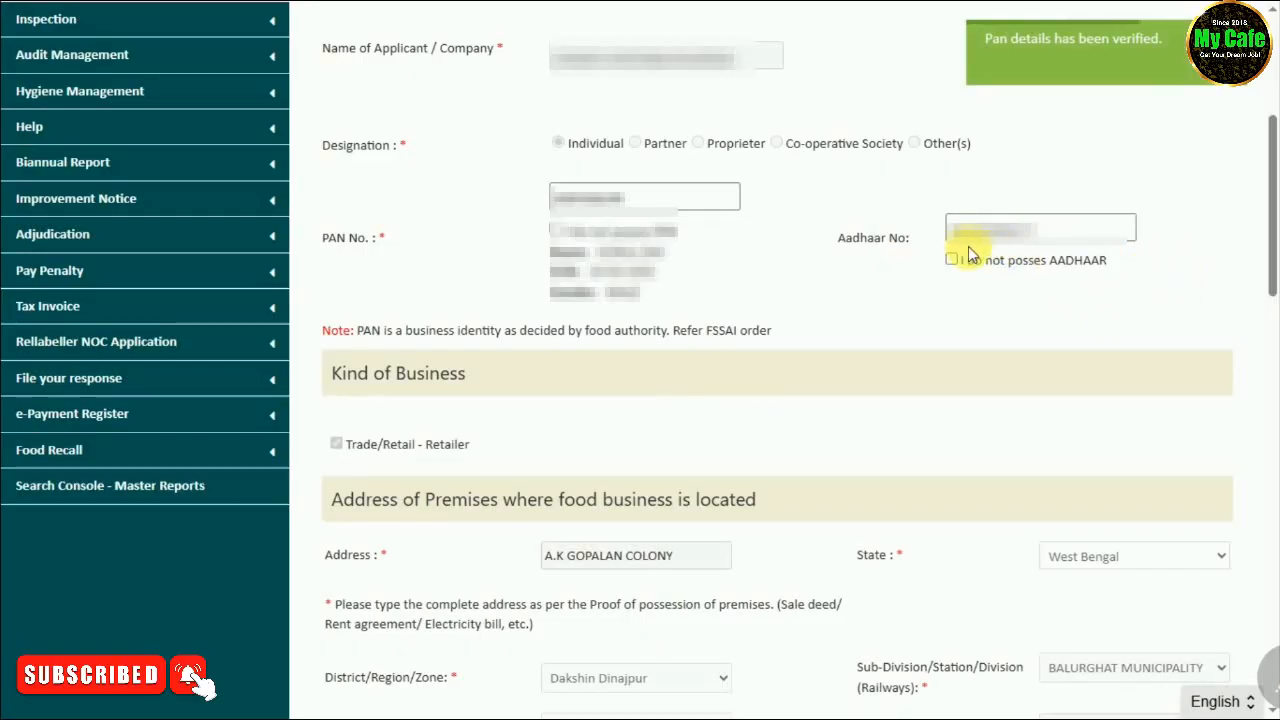
{"action": "left_click_drag", "start_coordinate": [1273, 272], "coordinate": [1273, 415]}
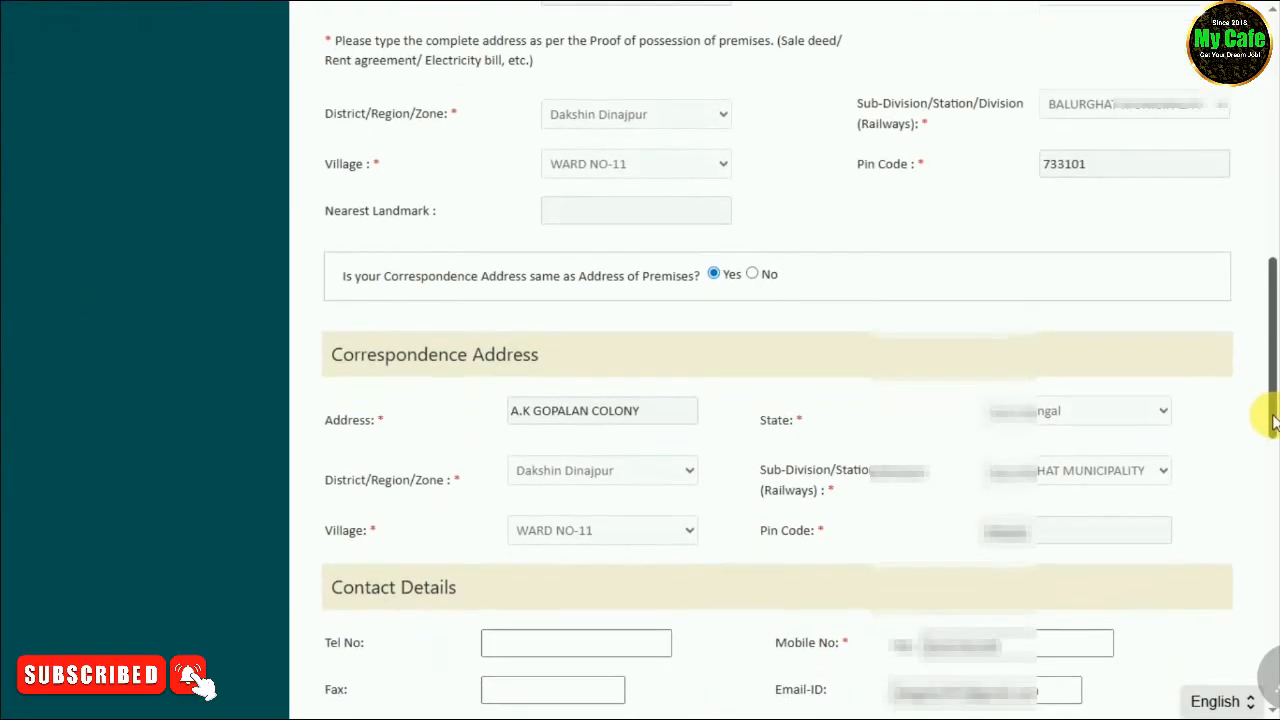
{"action": "scroll", "coordinate": [1270, 422], "scroll_direction": "down", "scroll_amount": 3}
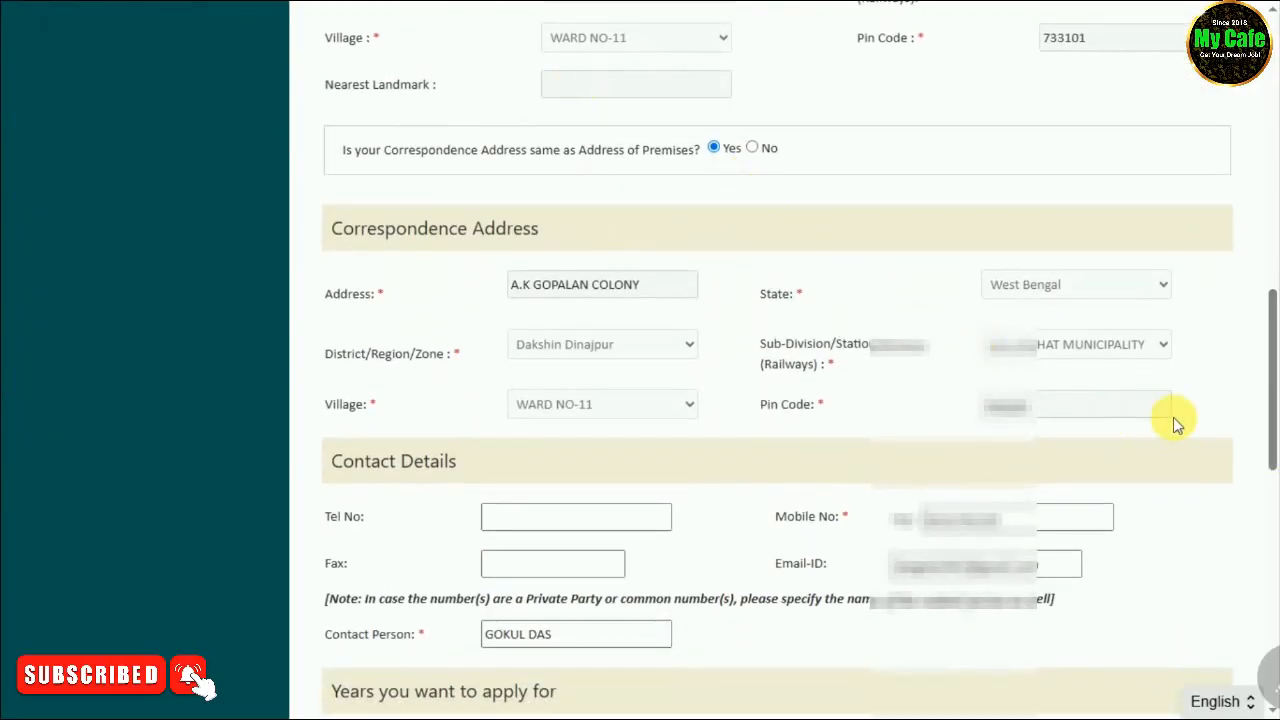
{"action": "left_click_drag", "start_coordinate": [1270, 423], "coordinate": [1277, 468]}
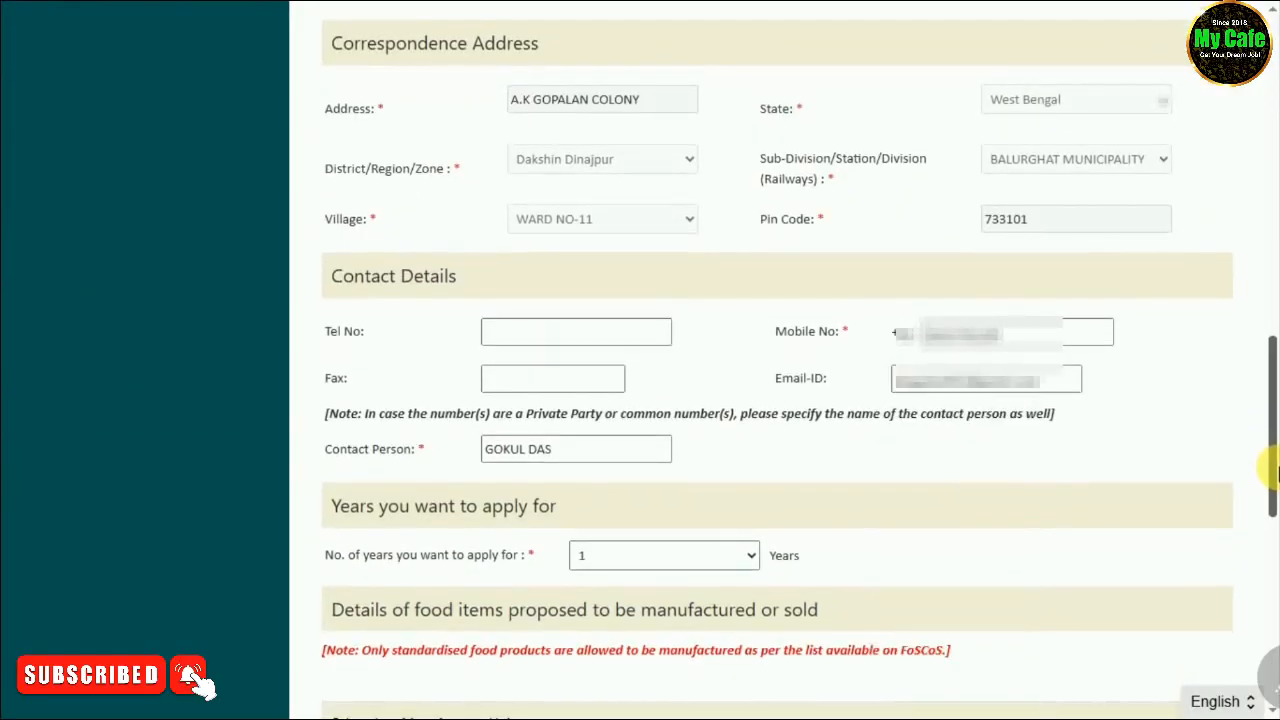
{"action": "left_click_drag", "start_coordinate": [1272, 468], "coordinate": [1230, 628]}
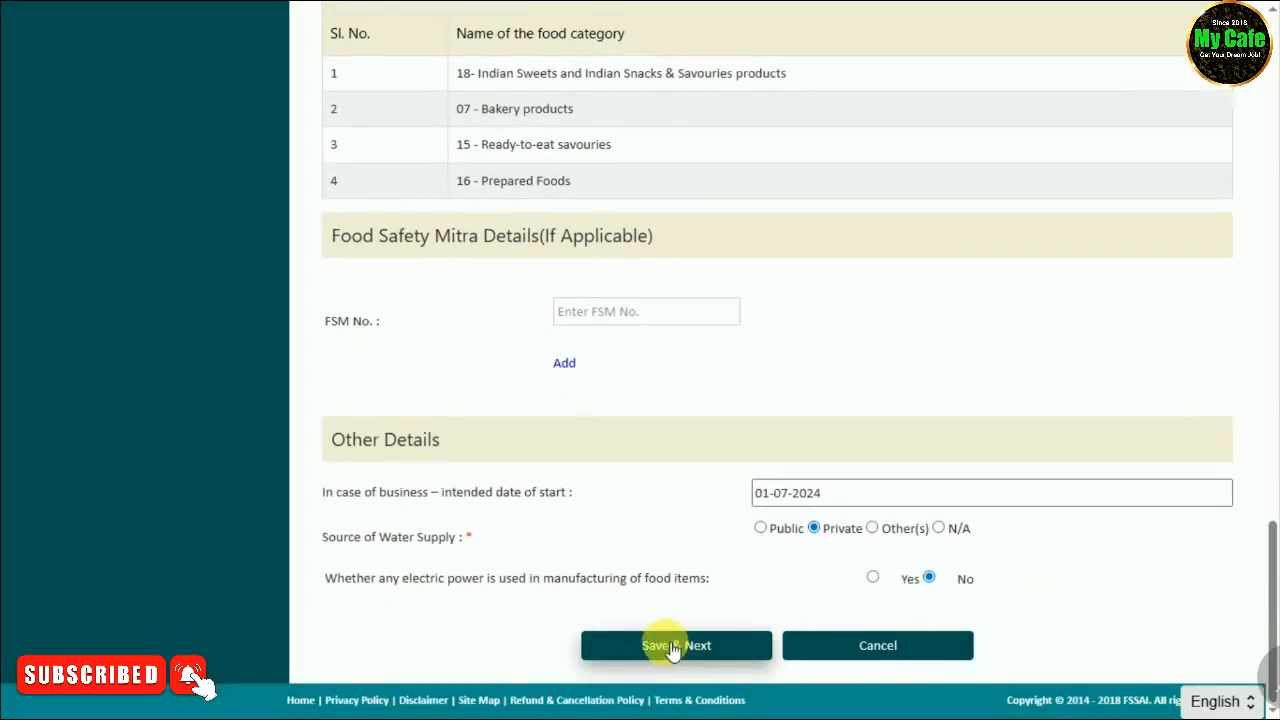
Save the form and set the premise location near the NBSTC bus stand on Shuvam Rd.
{"action": "left_click", "coordinate": [673, 648]}
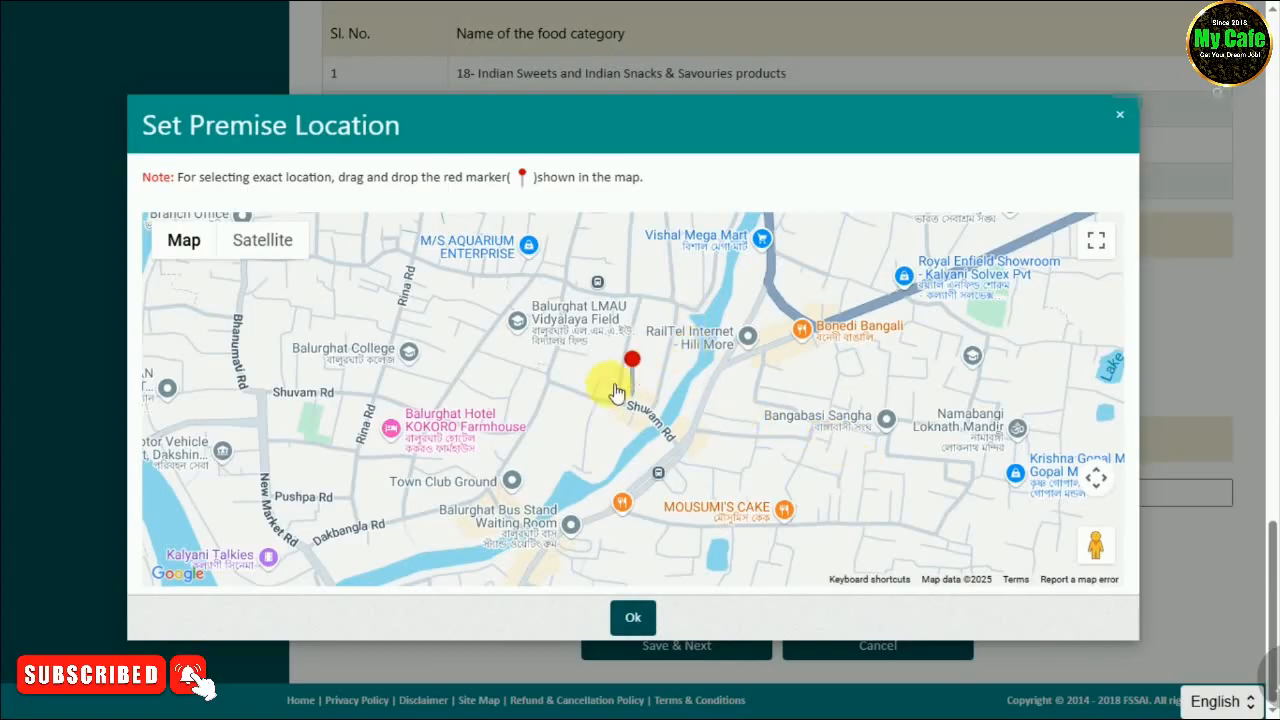
{"action": "scroll", "coordinate": [586, 394], "scroll_direction": "up", "scroll_amount": 3}
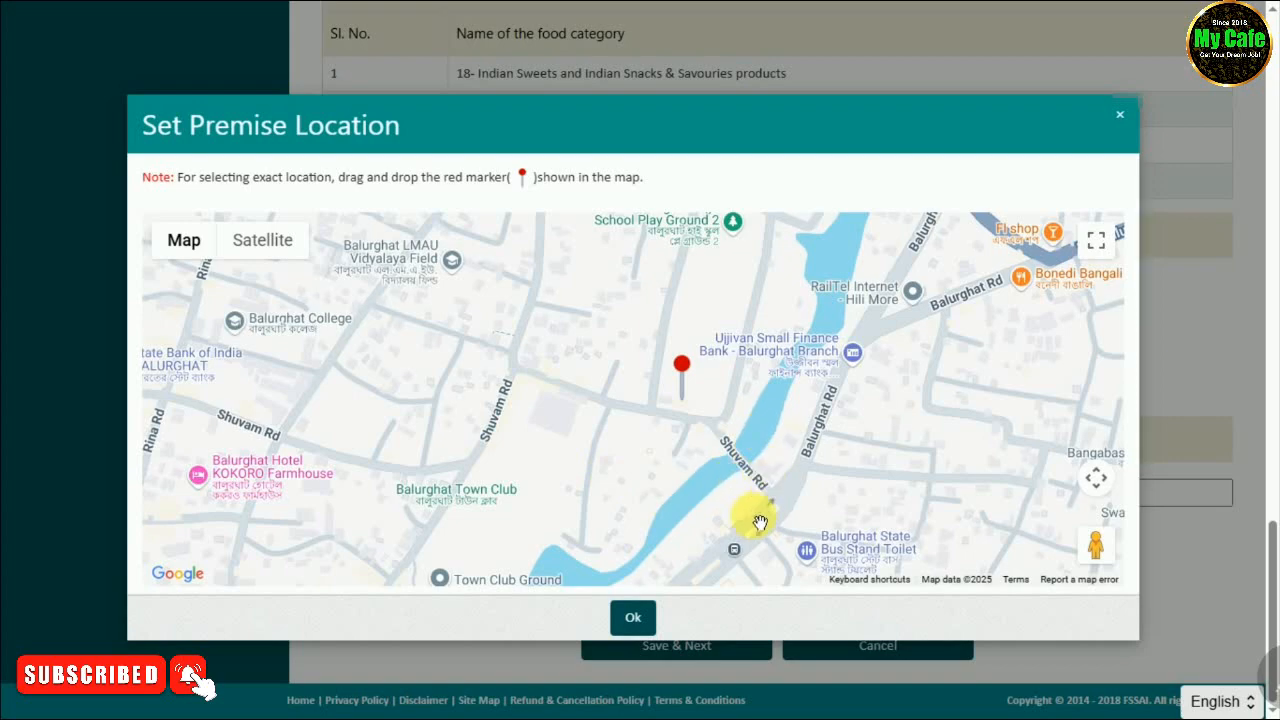
{"action": "mouse_move", "coordinate": [734, 514]}
{"action": "left_mouse_down"}
{"action": "mouse_move", "coordinate": [786, 357]}
{"action": "mouse_move", "coordinate": [830, 403]}
{"action": "left_mouse_up"}
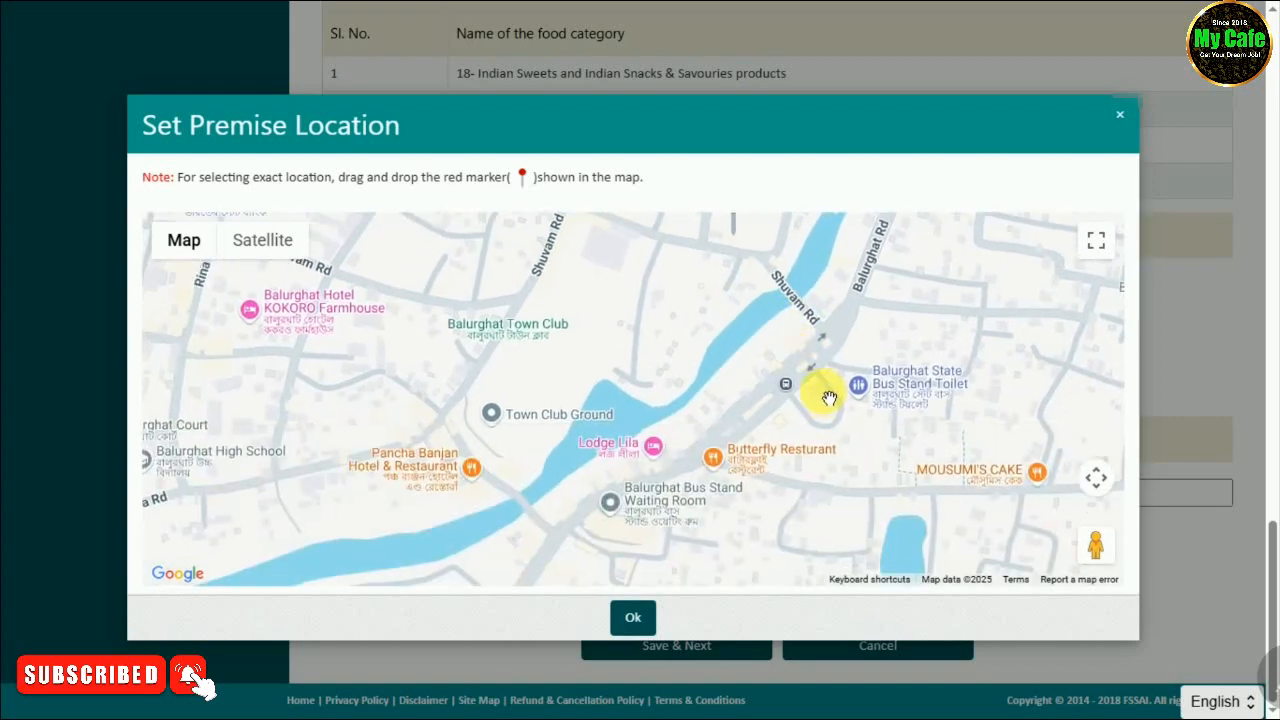
{"action": "double_click", "coordinate": [826, 400]}
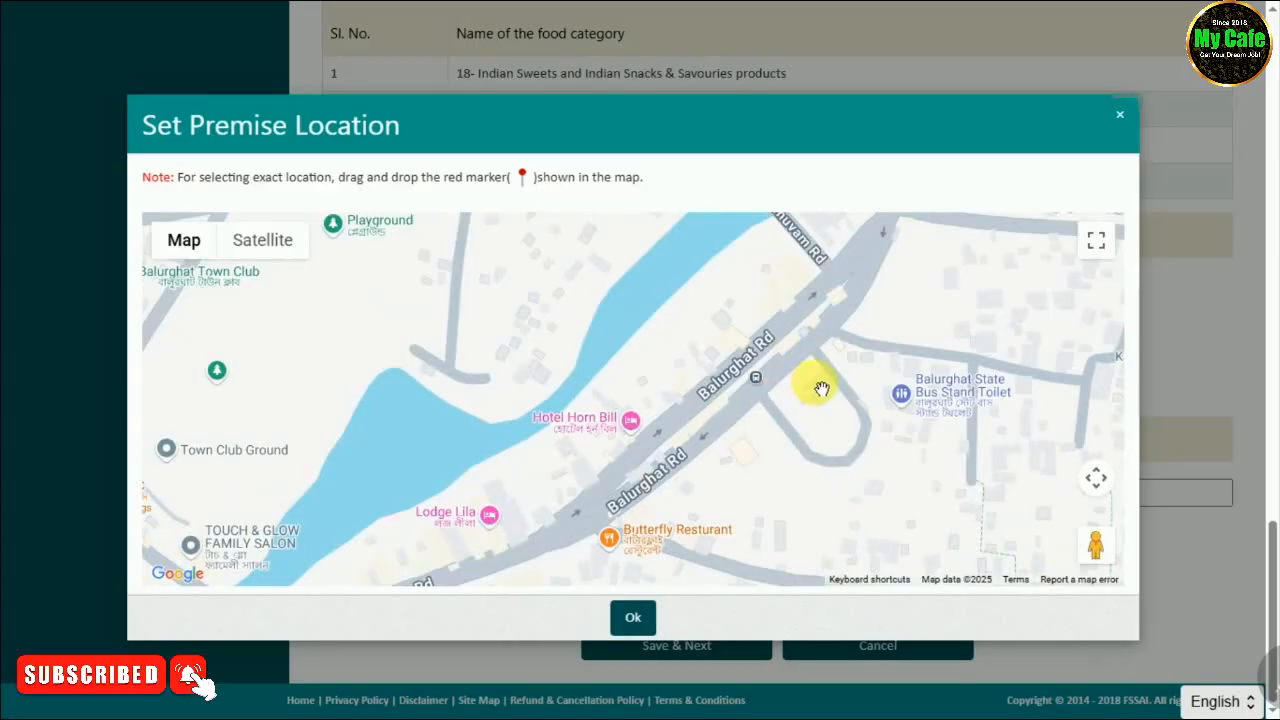
{"action": "double_click", "coordinate": [818, 382]}
{"action": "left_click_drag", "start_coordinate": [820, 388], "coordinate": [776, 405]}
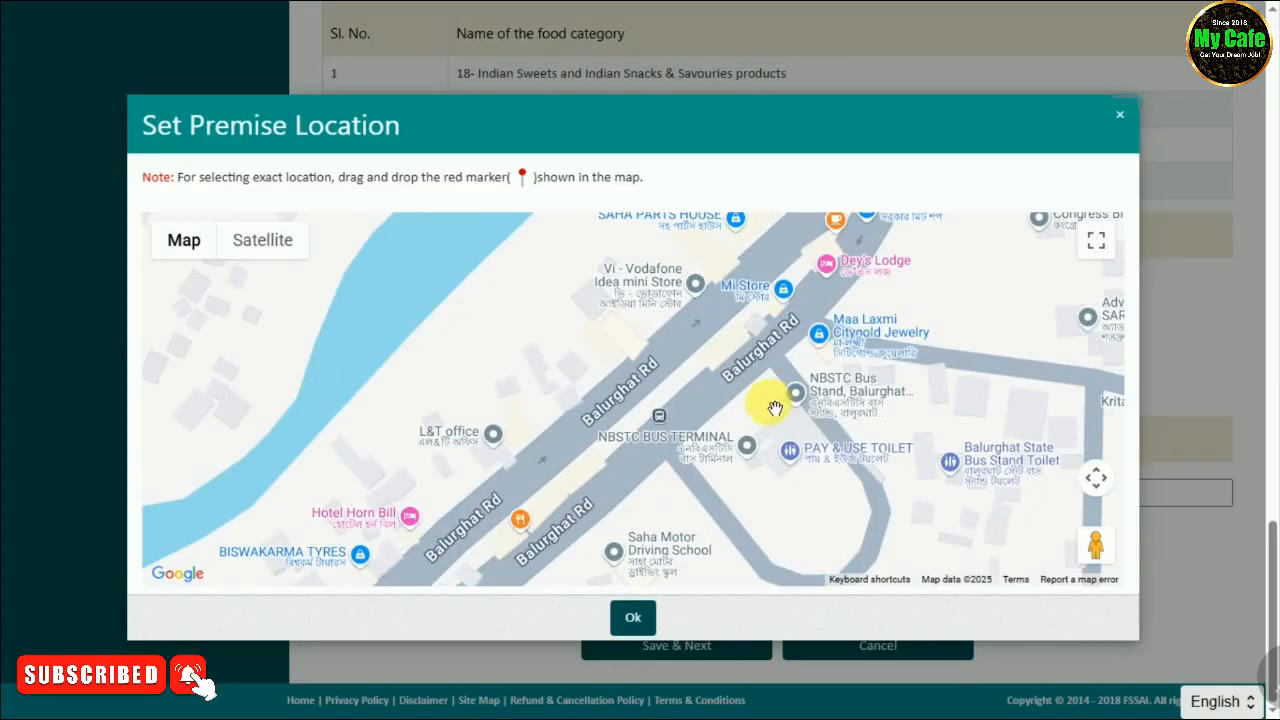
{"action": "double_click", "coordinate": [775, 408]}
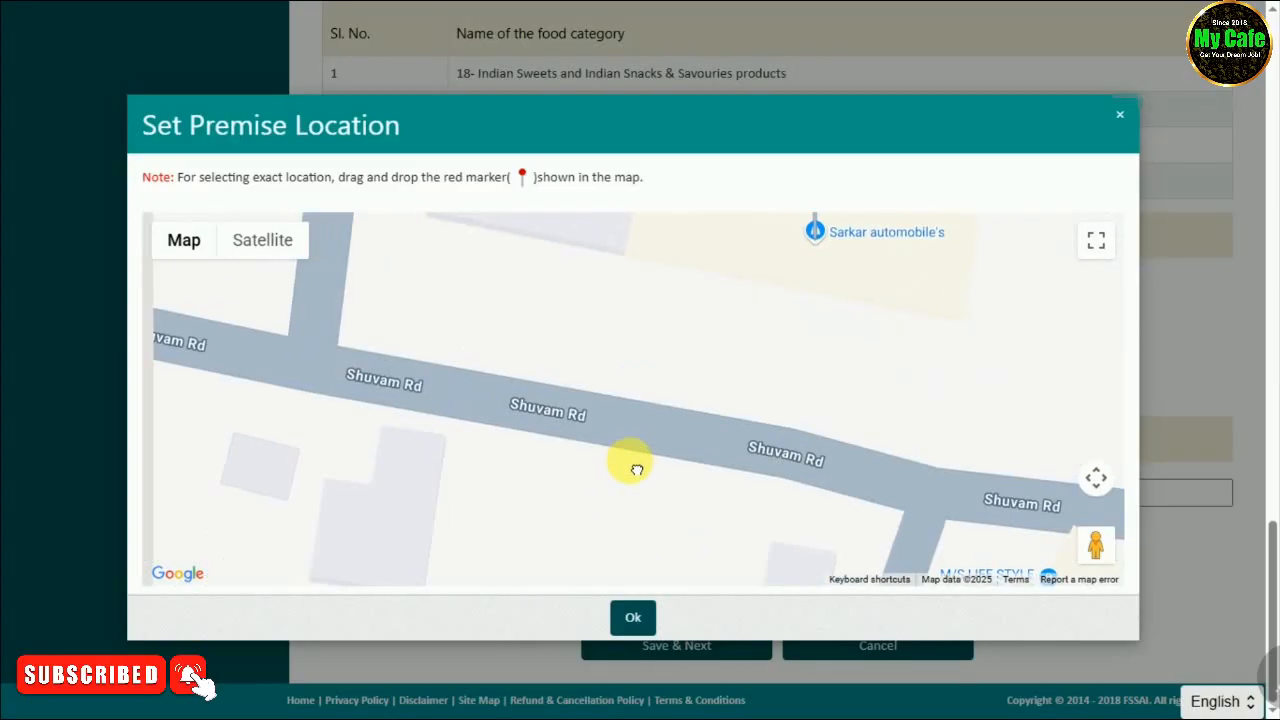
{"action": "left_click_drag", "start_coordinate": [636, 466], "coordinate": [630, 477]}
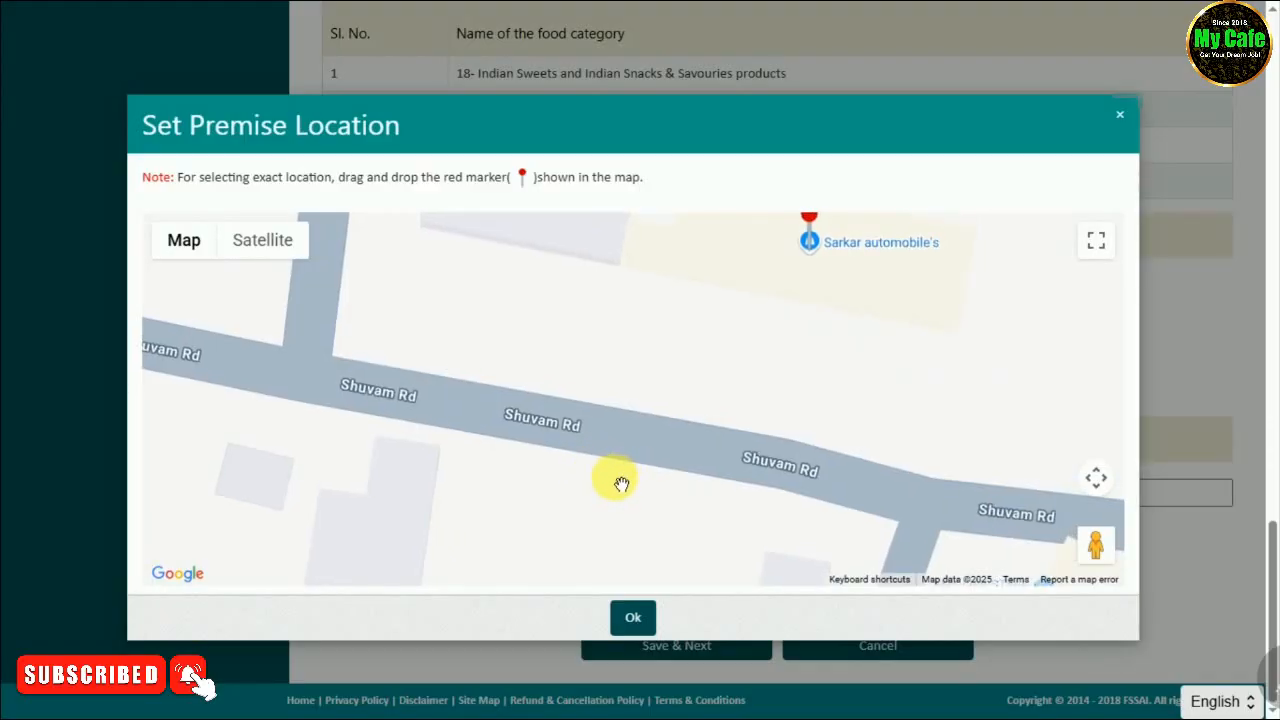
{"action": "double_click", "coordinate": [621, 484]}
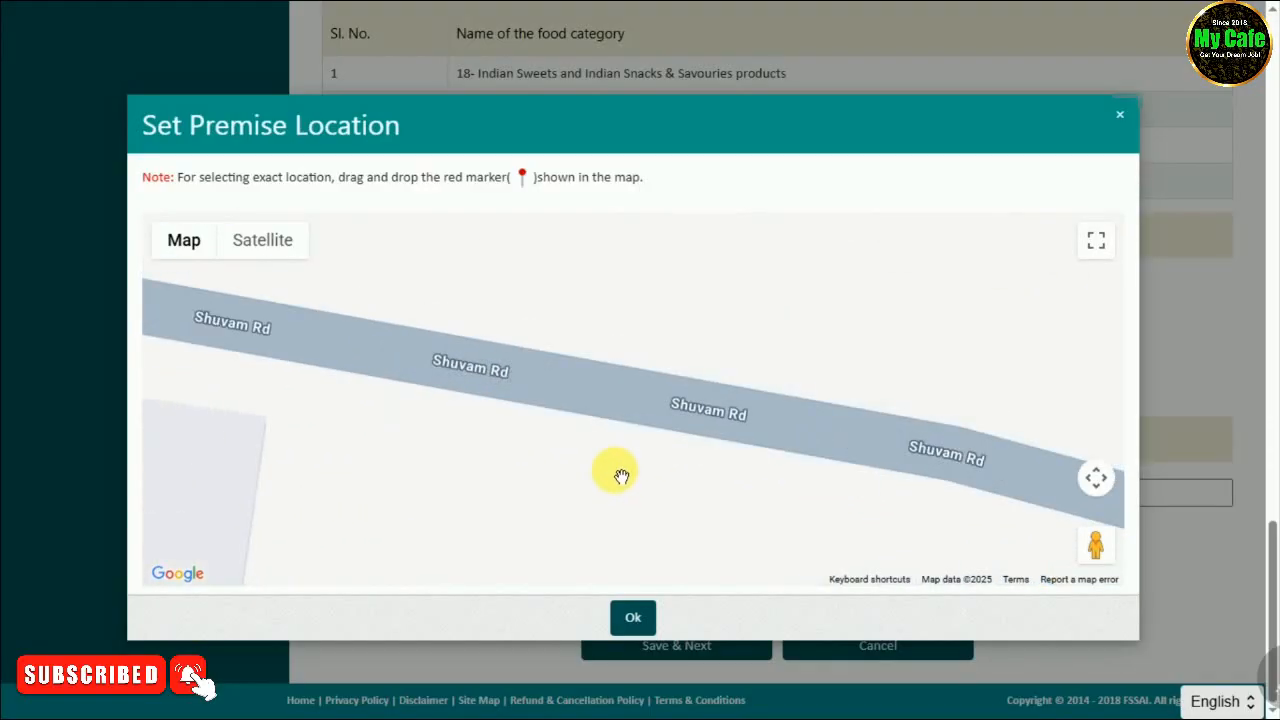
{"action": "left_click", "coordinate": [646, 622]}
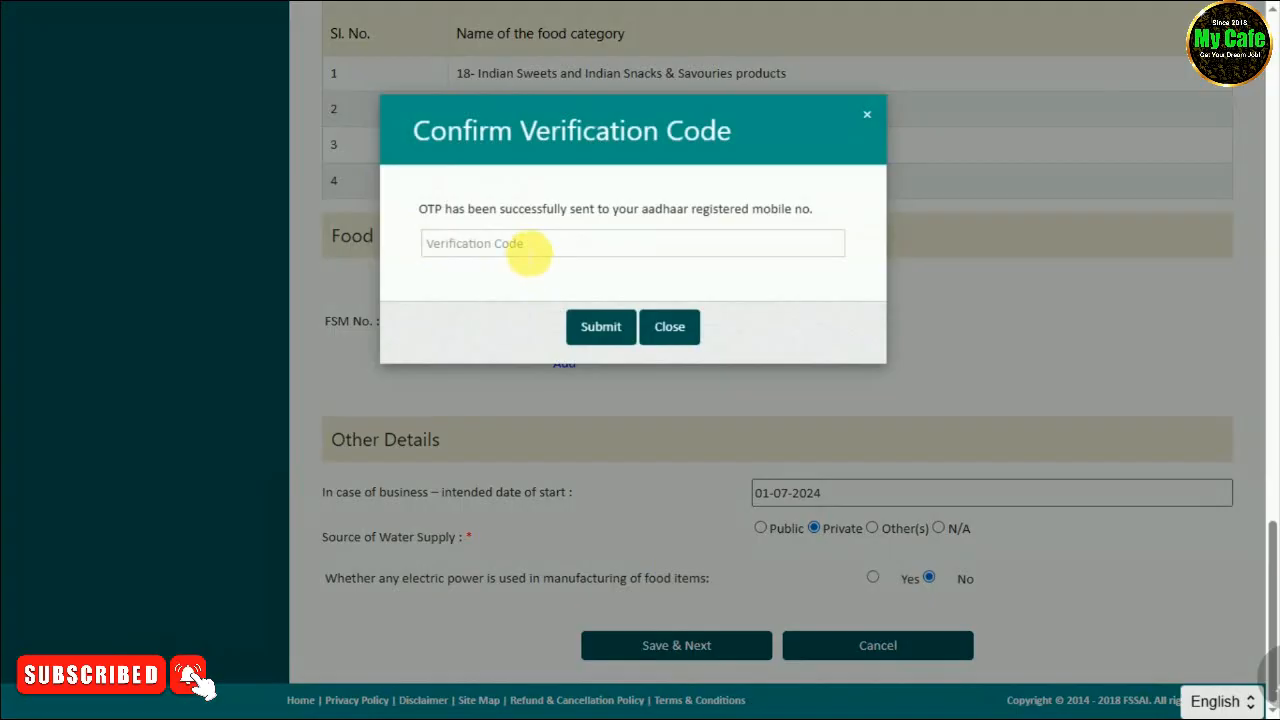
Submit the Aadhaar OTP verification code and accept the four listed food categories.
{"action": "left_click", "coordinate": [538, 258]}
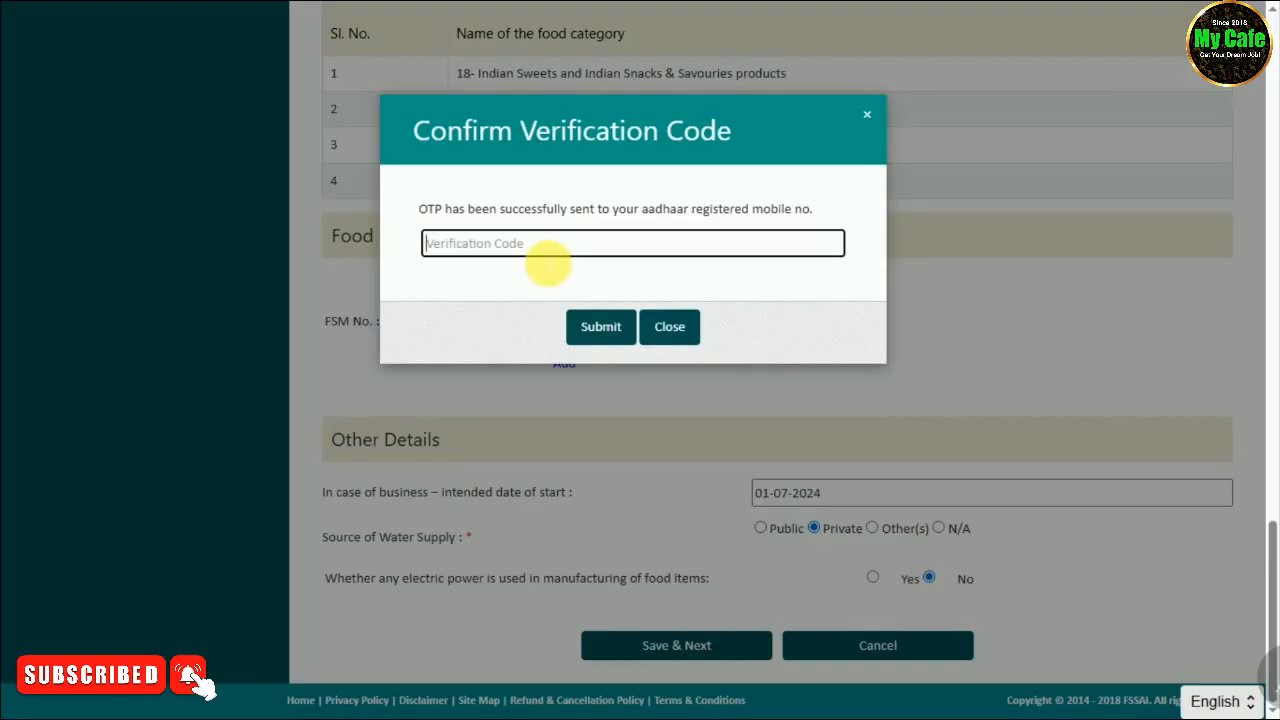
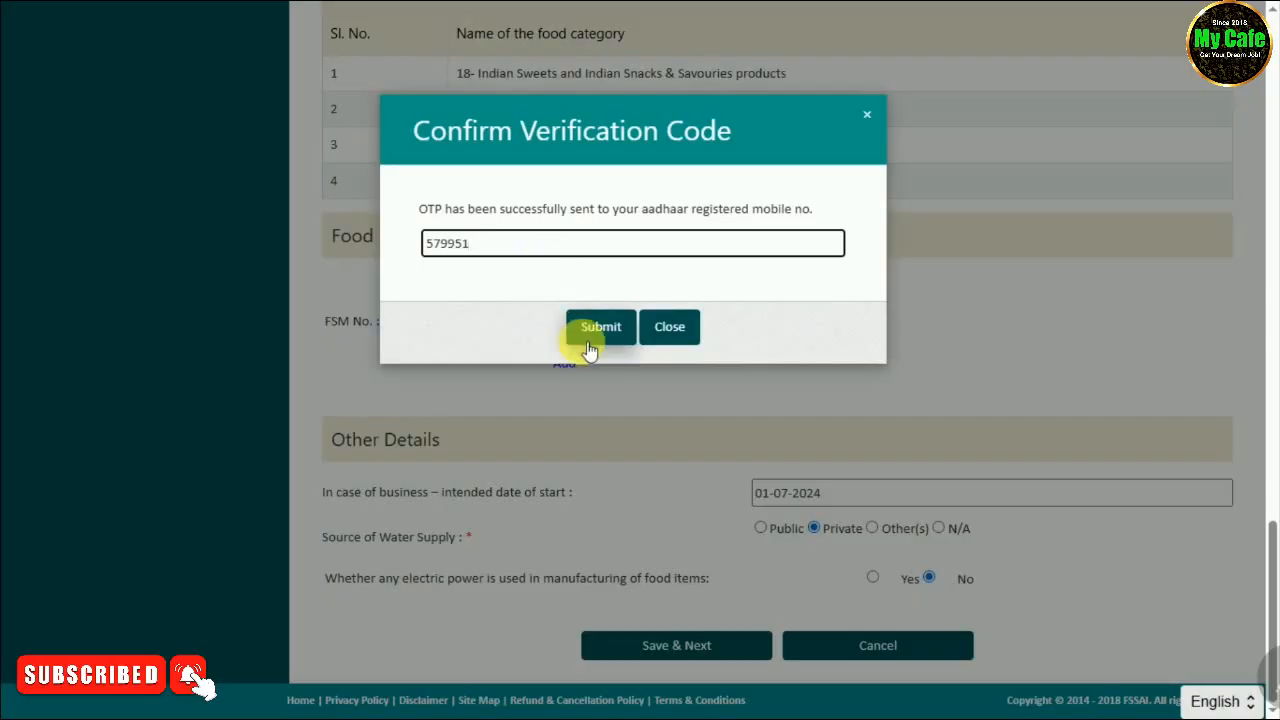
{"action": "left_click", "coordinate": [590, 330]}
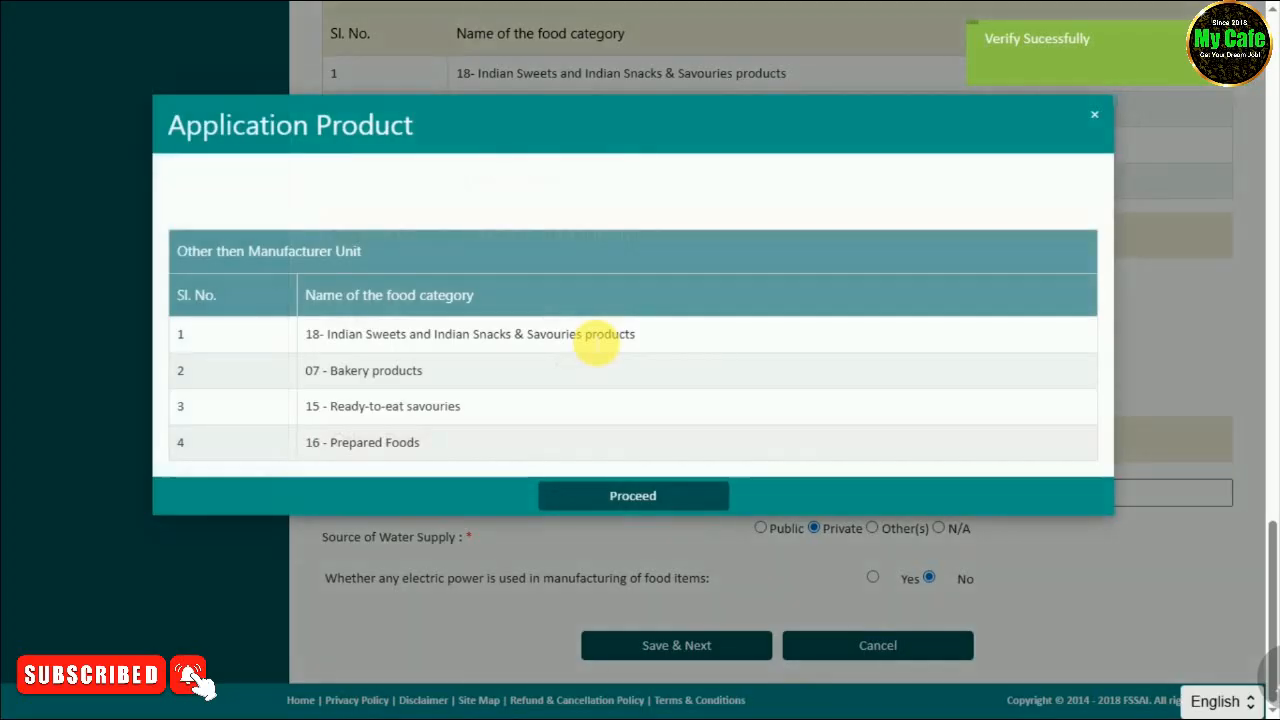
{"action": "left_click", "coordinate": [637, 503]}
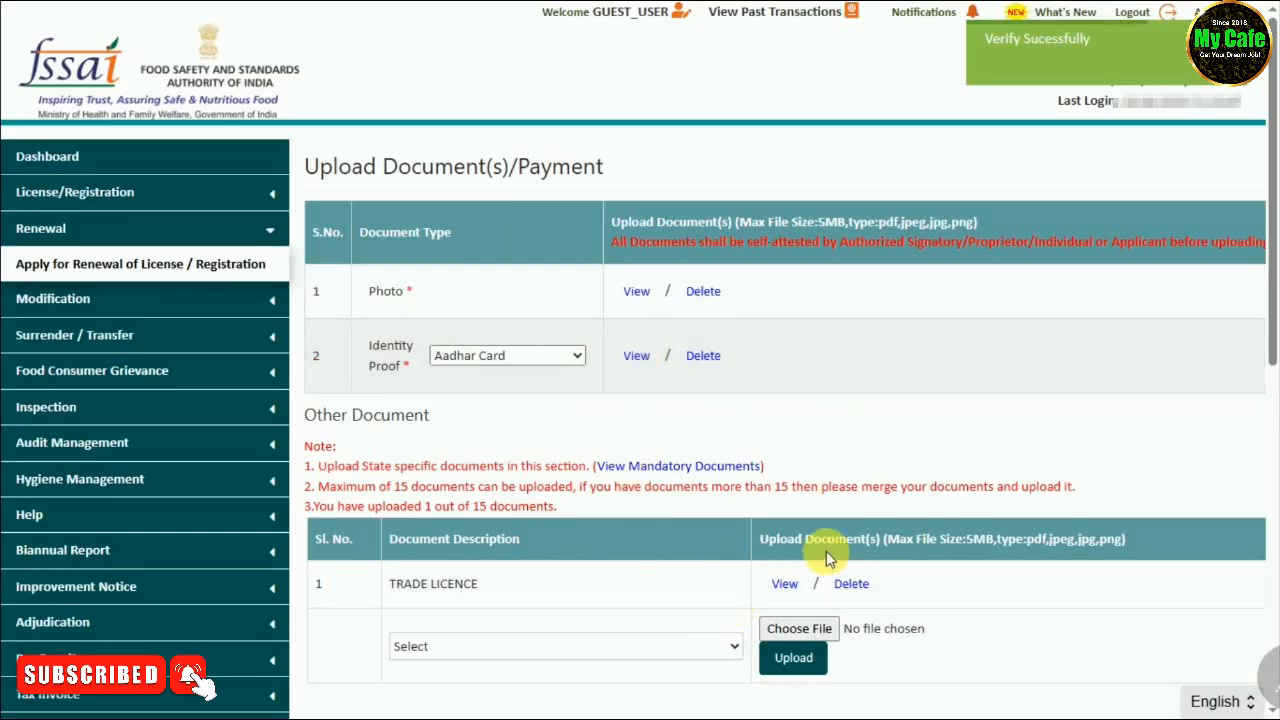
Accept the I/We declare statement and check the Rs. 400 total amount.
{"action": "scroll", "coordinate": [826, 551], "scroll_direction": "down", "scroll_amount": 5}
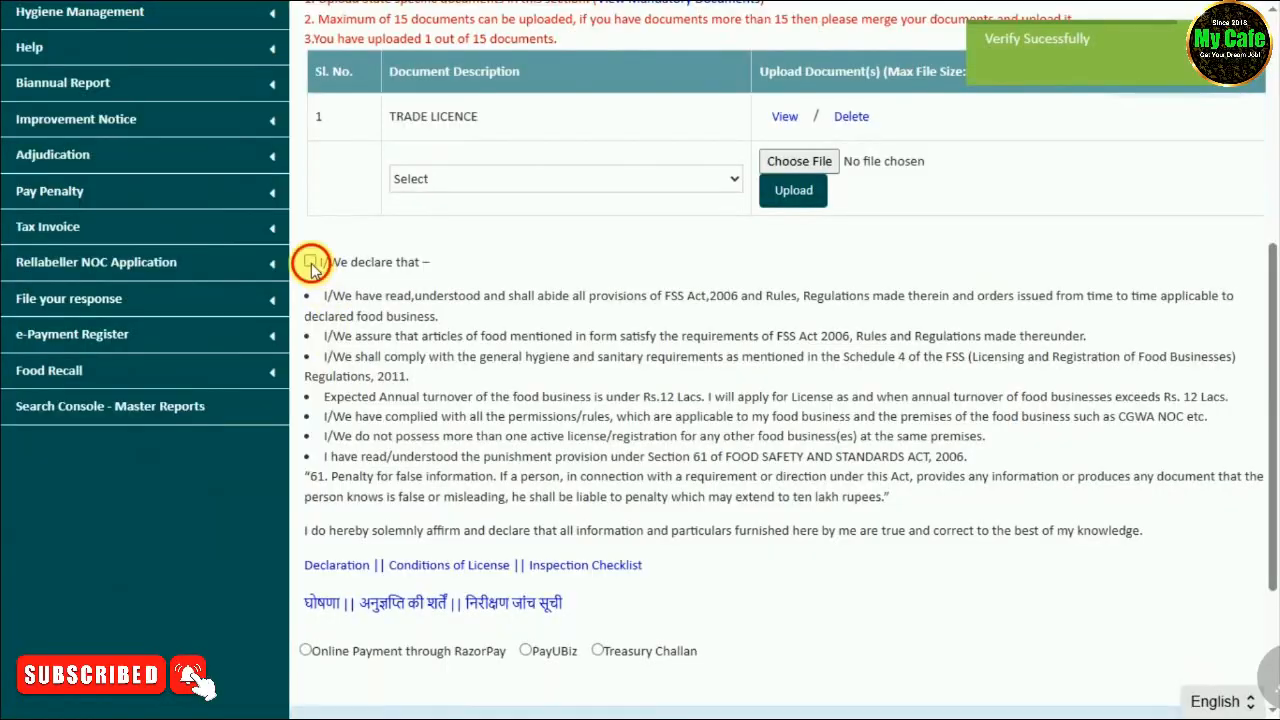
{"action": "left_click", "coordinate": [311, 262]}
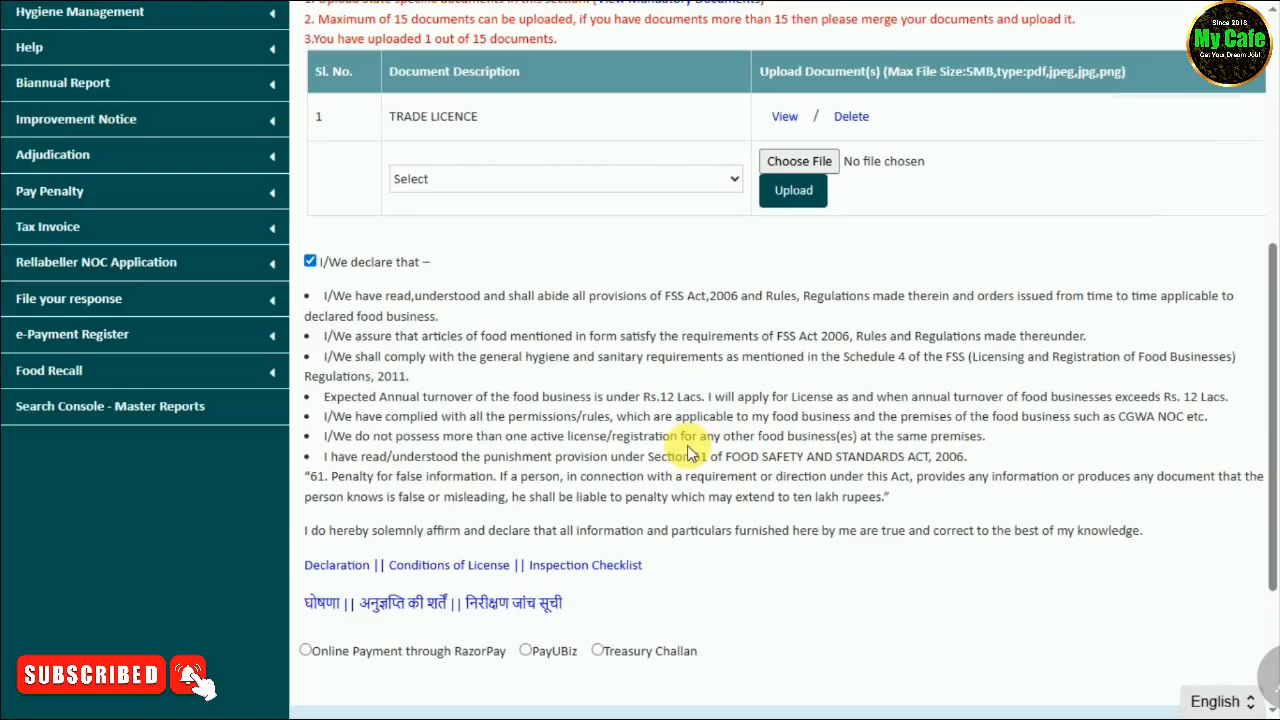
{"action": "scroll", "coordinate": [688, 453], "scroll_direction": "down", "scroll_amount": 3}
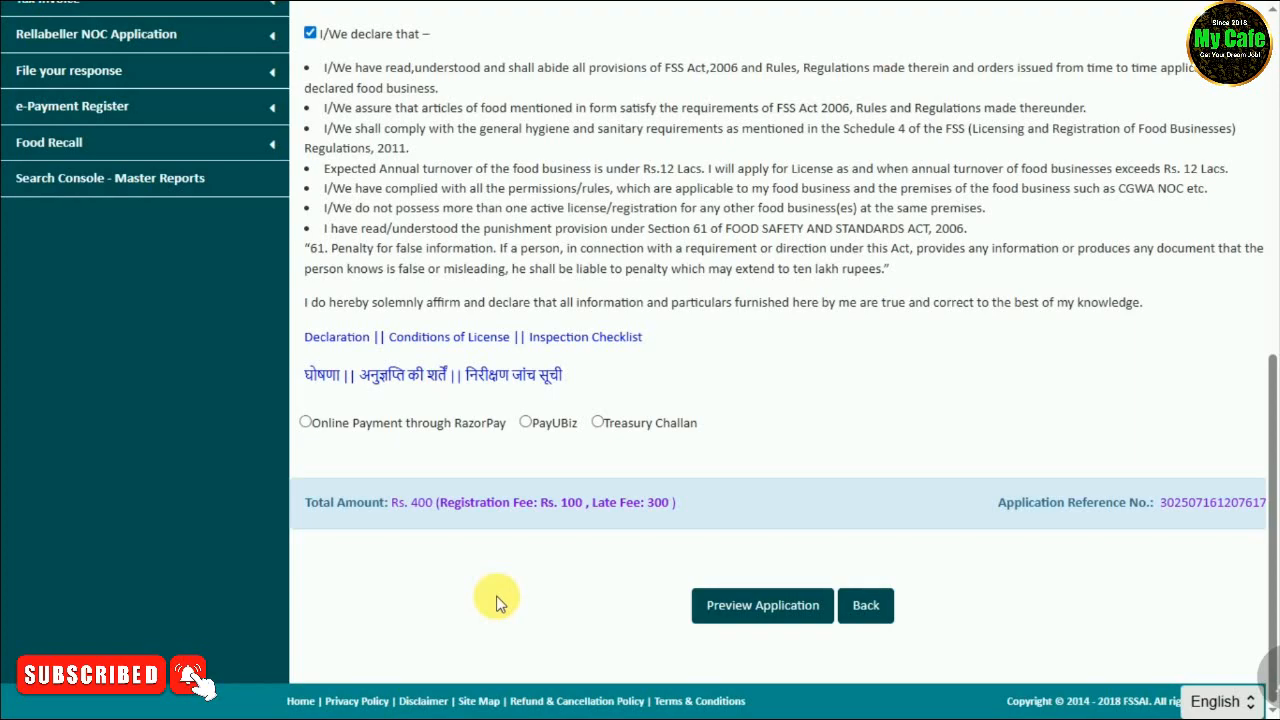
Select Online Payment through RazorPay and try to pay, triggering the NOC upload warning.
{"action": "left_click", "coordinate": [305, 421]}
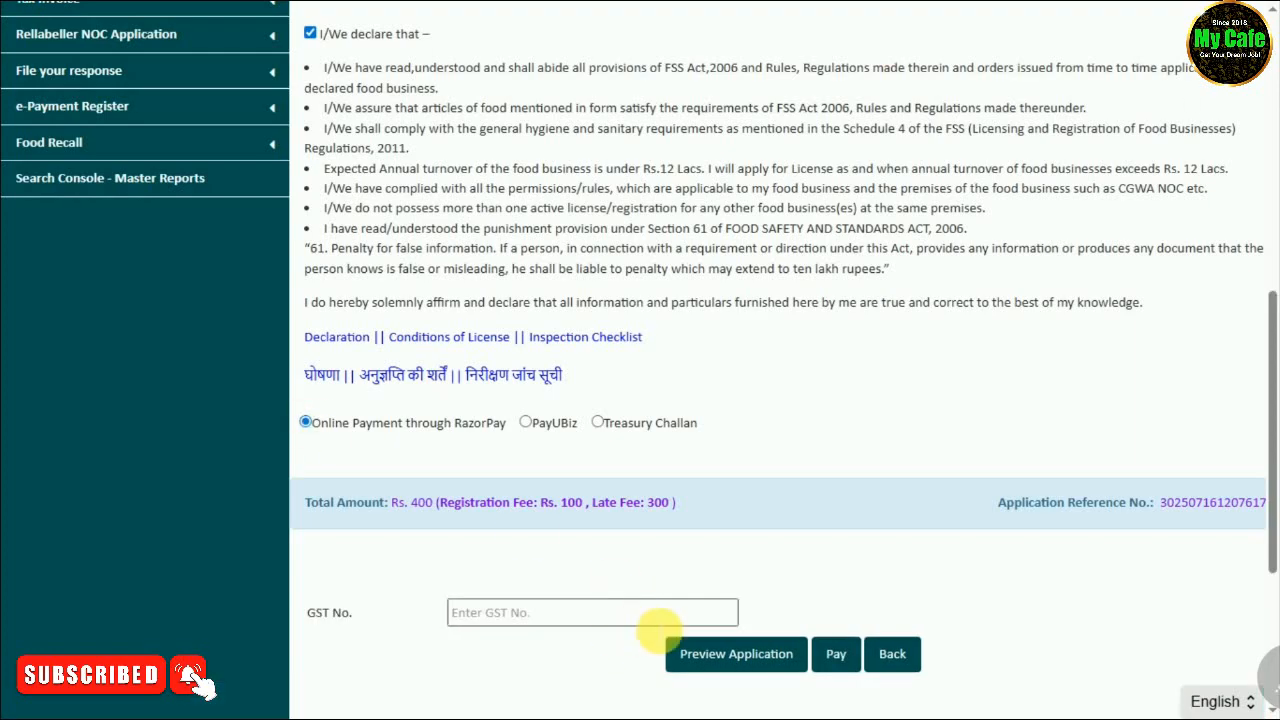
{"action": "left_click", "coordinate": [843, 664]}
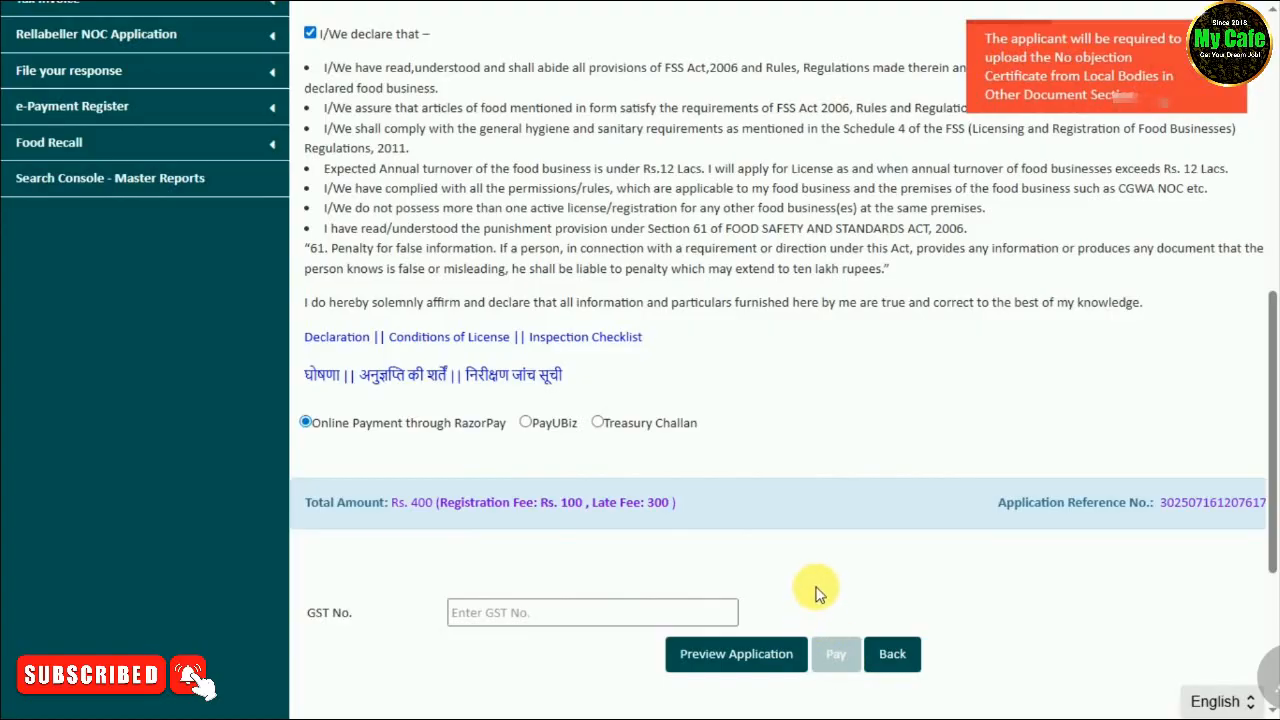
{"action": "scroll", "coordinate": [815, 592], "scroll_direction": "up", "scroll_amount": 3}
{"action": "scroll", "coordinate": [820, 596], "scroll_direction": "up", "scroll_amount": 3}
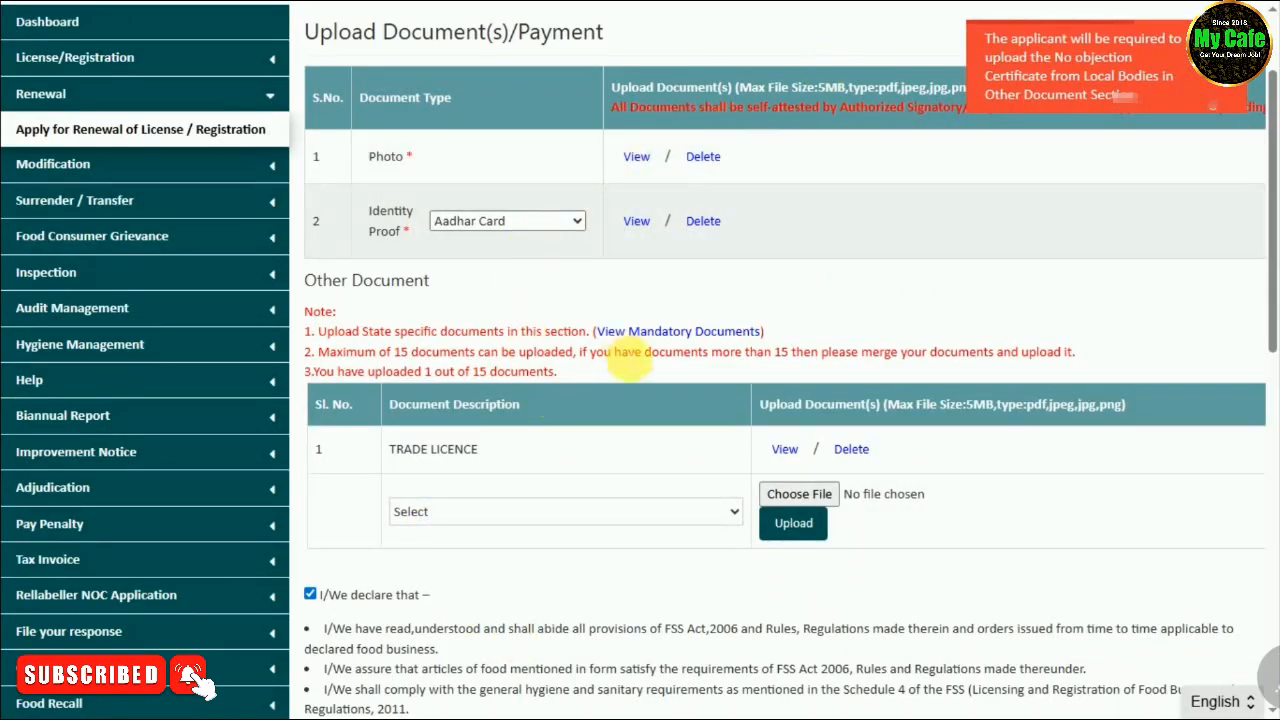
{"action": "scroll", "coordinate": [665, 433], "scroll_direction": "down", "scroll_amount": 1}
{"action": "scroll", "coordinate": [580, 432], "scroll_direction": "down", "scroll_amount": 1}
Choose NOC by Municipality/Panchayat as the document type for a new upload.
{"action": "left_click", "coordinate": [467, 416]}
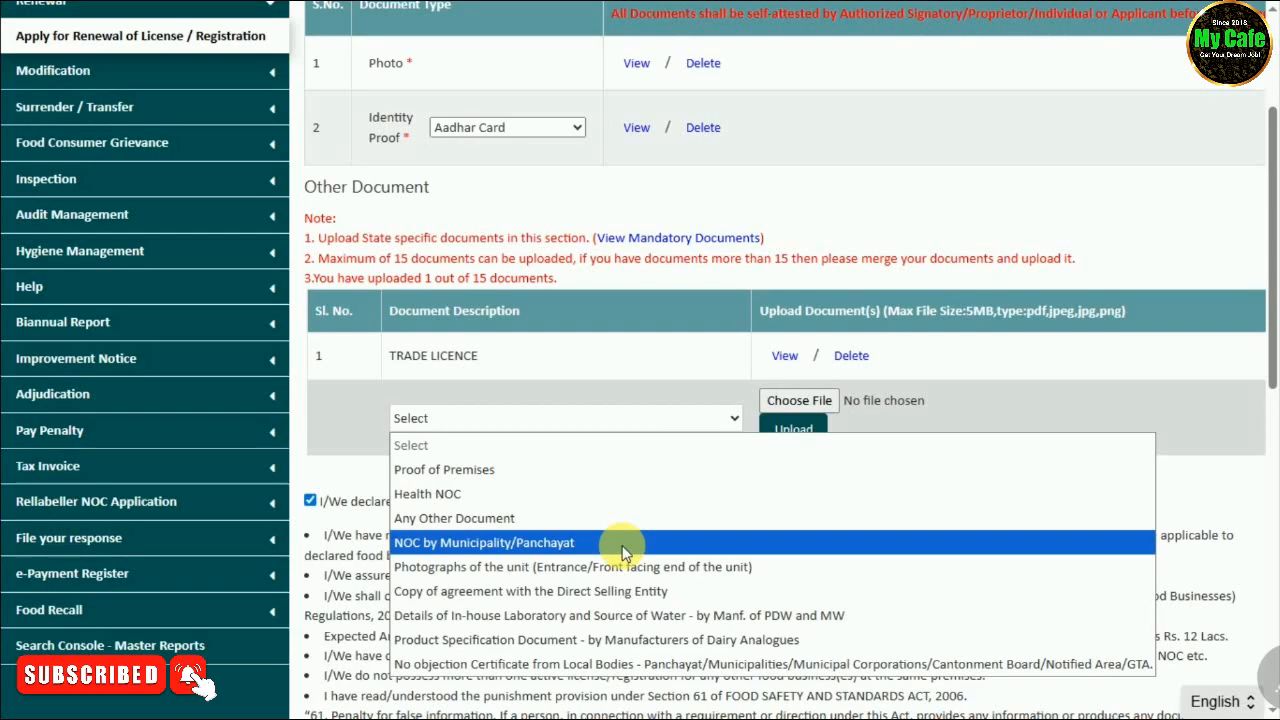
{"action": "left_click", "coordinate": [622, 553]}
{"action": "scroll", "coordinate": [635, 545], "scroll_direction": "down", "scroll_amount": 4}
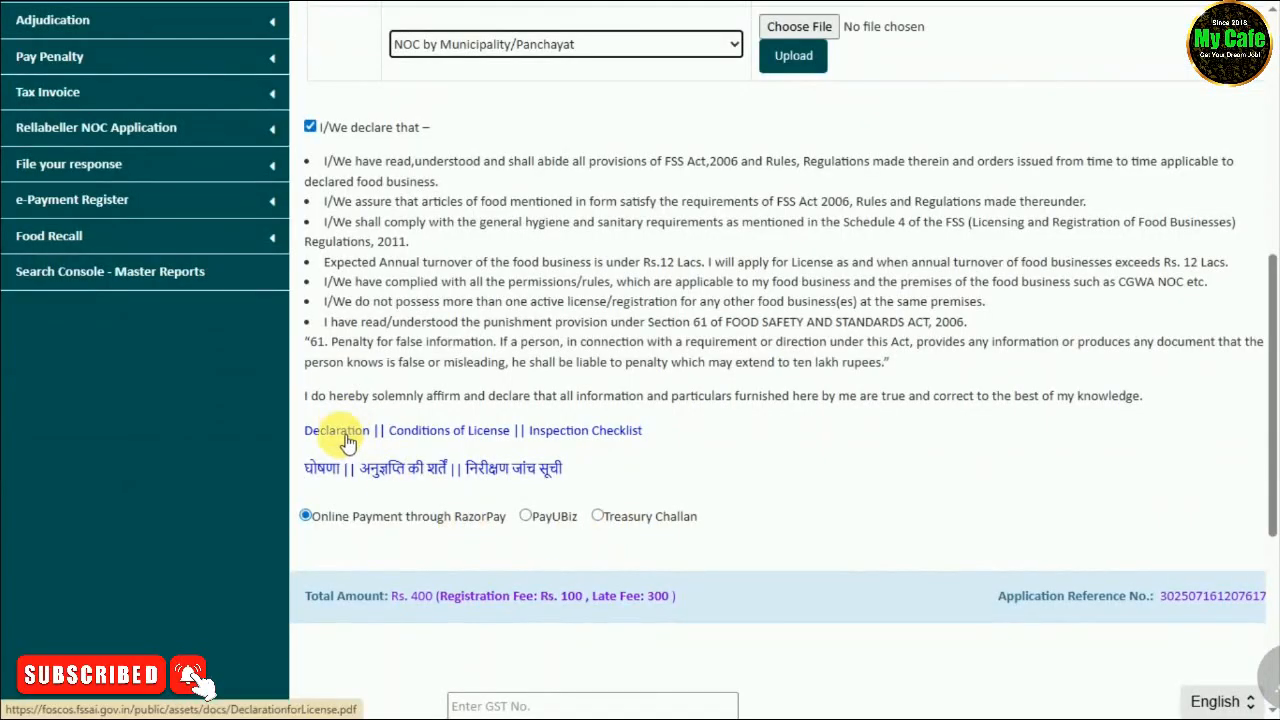
Open DeclarationforLicense.pdf in a new tab and scroll through it.
{"action": "left_click", "coordinate": [345, 438]}
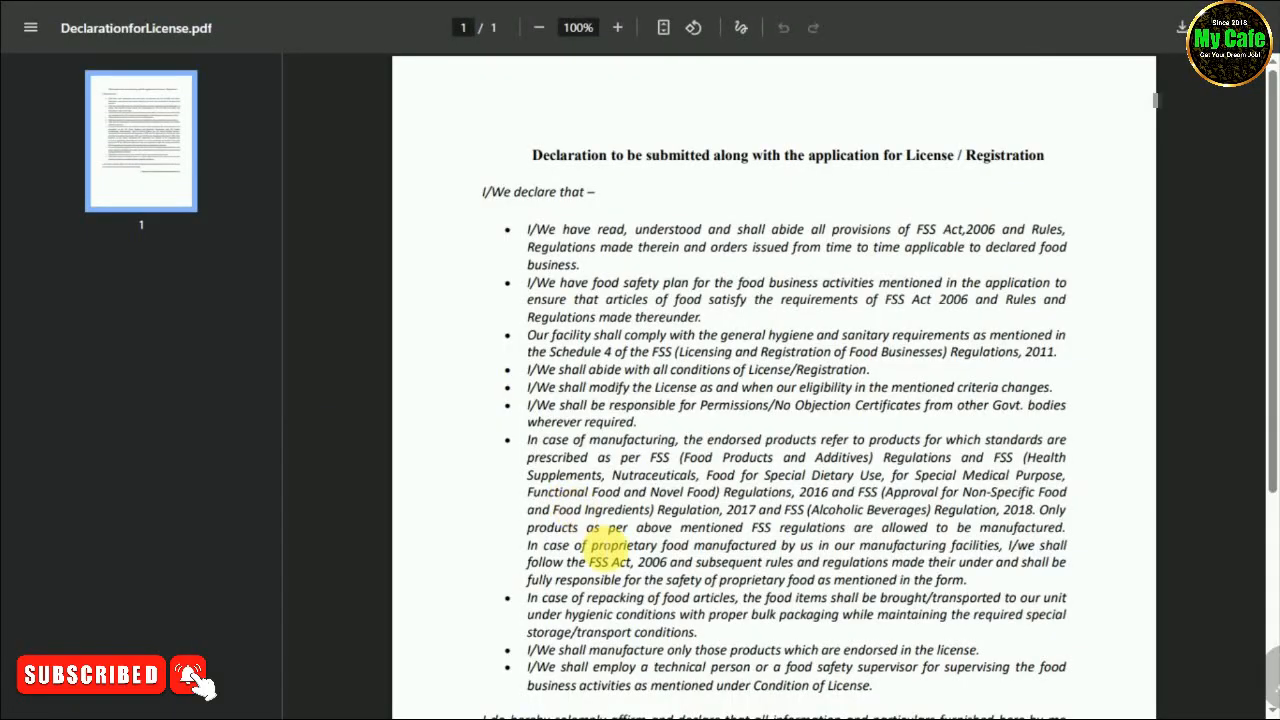
{"action": "scroll", "coordinate": [728, 543], "scroll_direction": "down", "scroll_amount": 3}
{"action": "scroll", "coordinate": [728, 543], "scroll_direction": "up", "scroll_amount": 3}
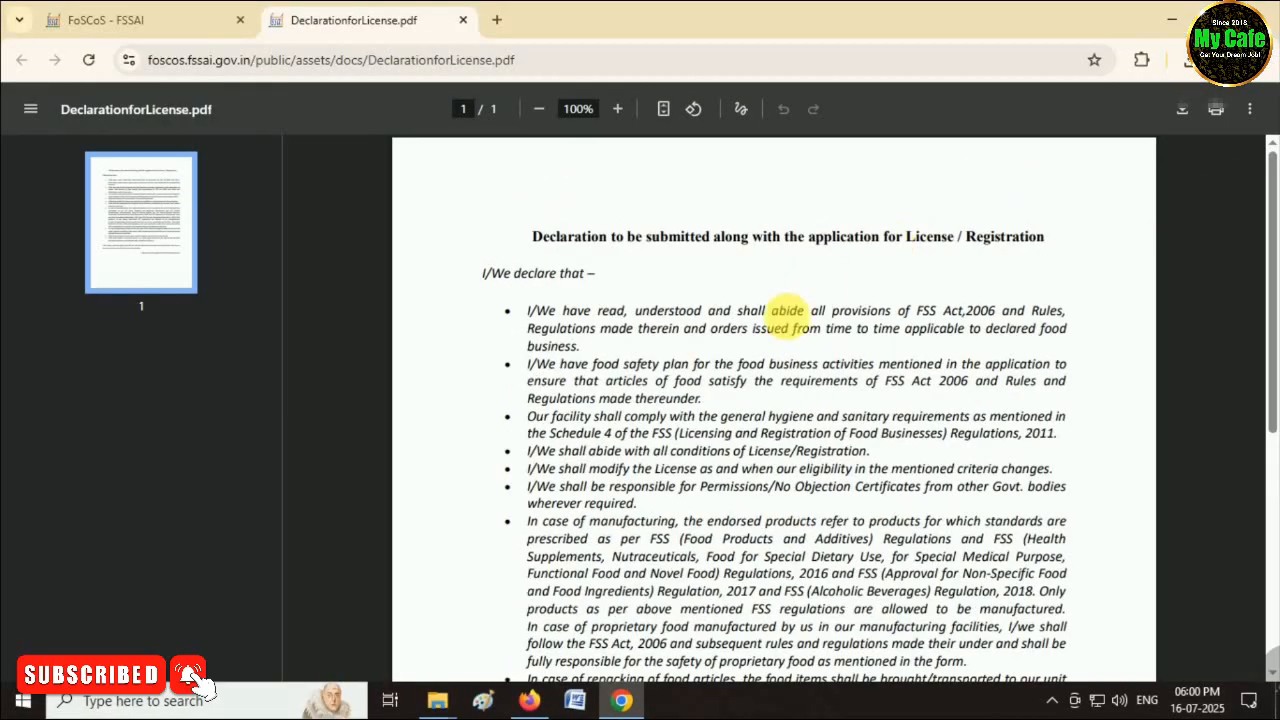
Upload IMG_20250717_0001 as the No objection Certificate from Local Bodies and select RazorPay online payment.
{"action": "left_click", "coordinate": [100, 20]}
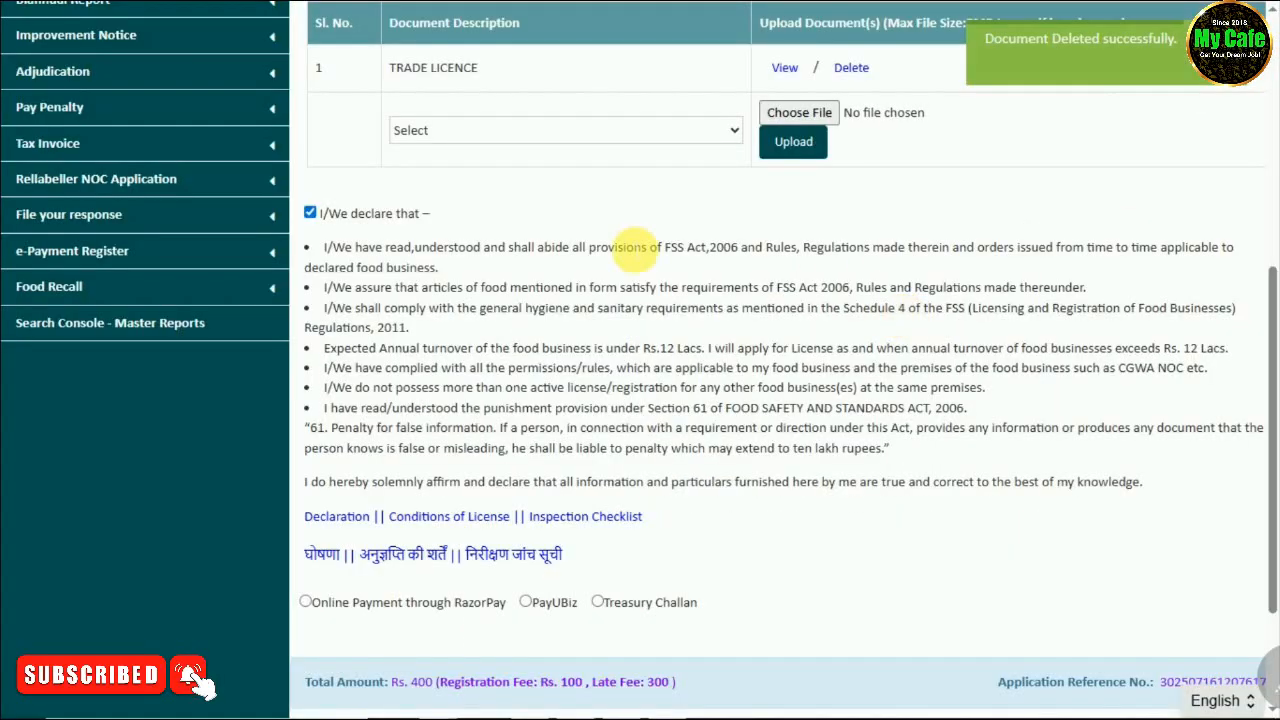
{"action": "left_click", "coordinate": [460, 130]}
{"action": "left_click", "coordinate": [499, 377]}
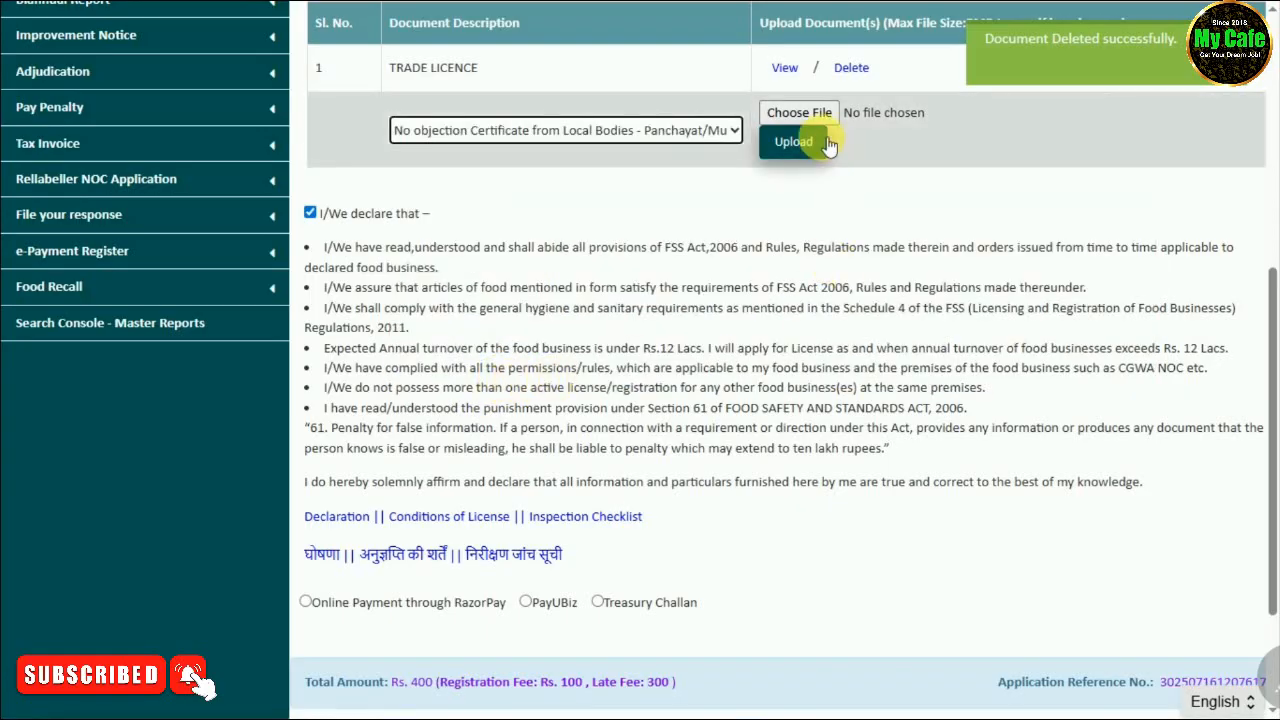
{"action": "left_click", "coordinate": [590, 131]}
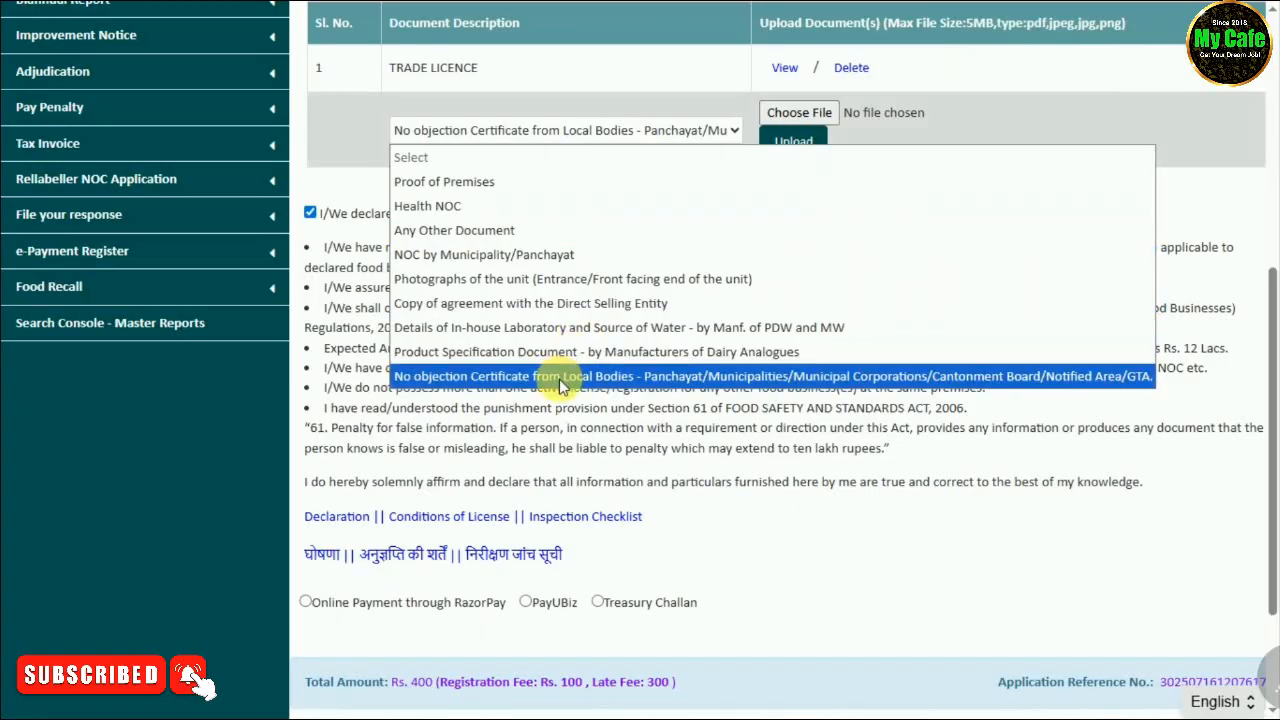
{"action": "left_click", "coordinate": [557, 377]}
{"action": "left_click", "coordinate": [803, 113]}
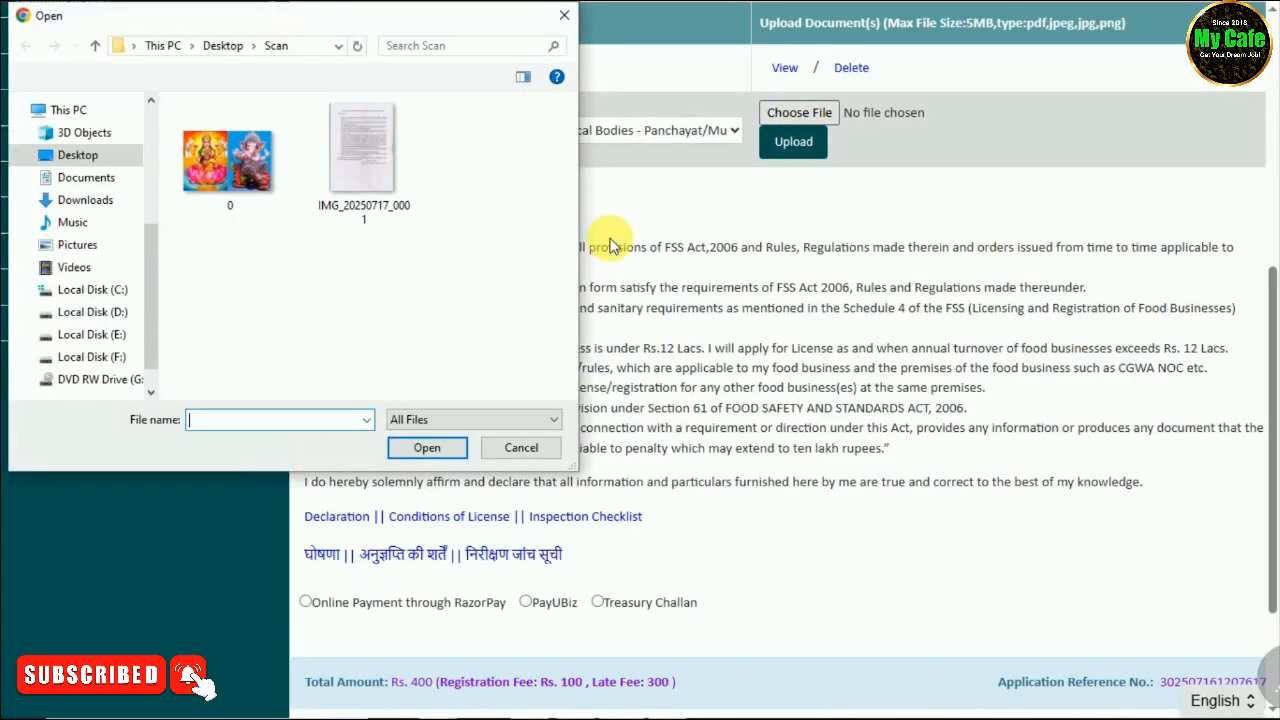
{"action": "left_click", "coordinate": [401, 149]}
{"action": "double_click", "coordinate": [401, 149]}
{"action": "left_click", "coordinate": [793, 148]}
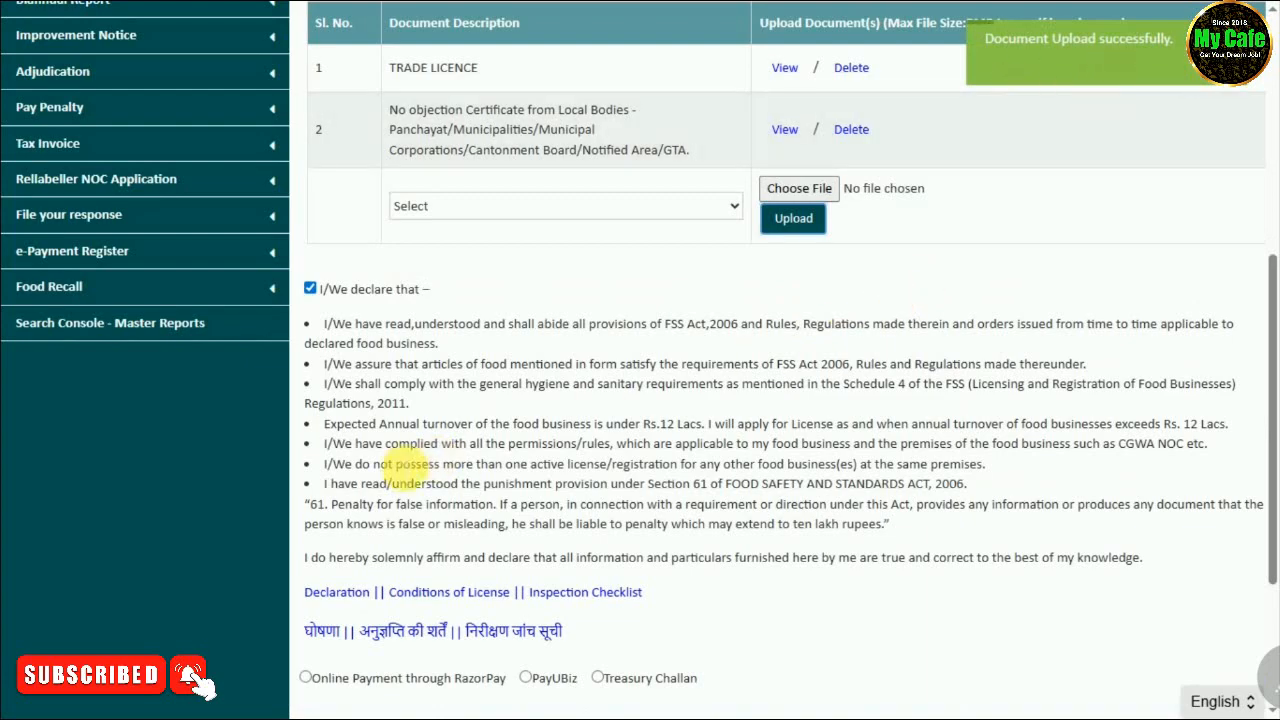
{"action": "scroll", "coordinate": [319, 318], "scroll_direction": "down", "scroll_amount": 3}
{"action": "left_click", "coordinate": [306, 422]}
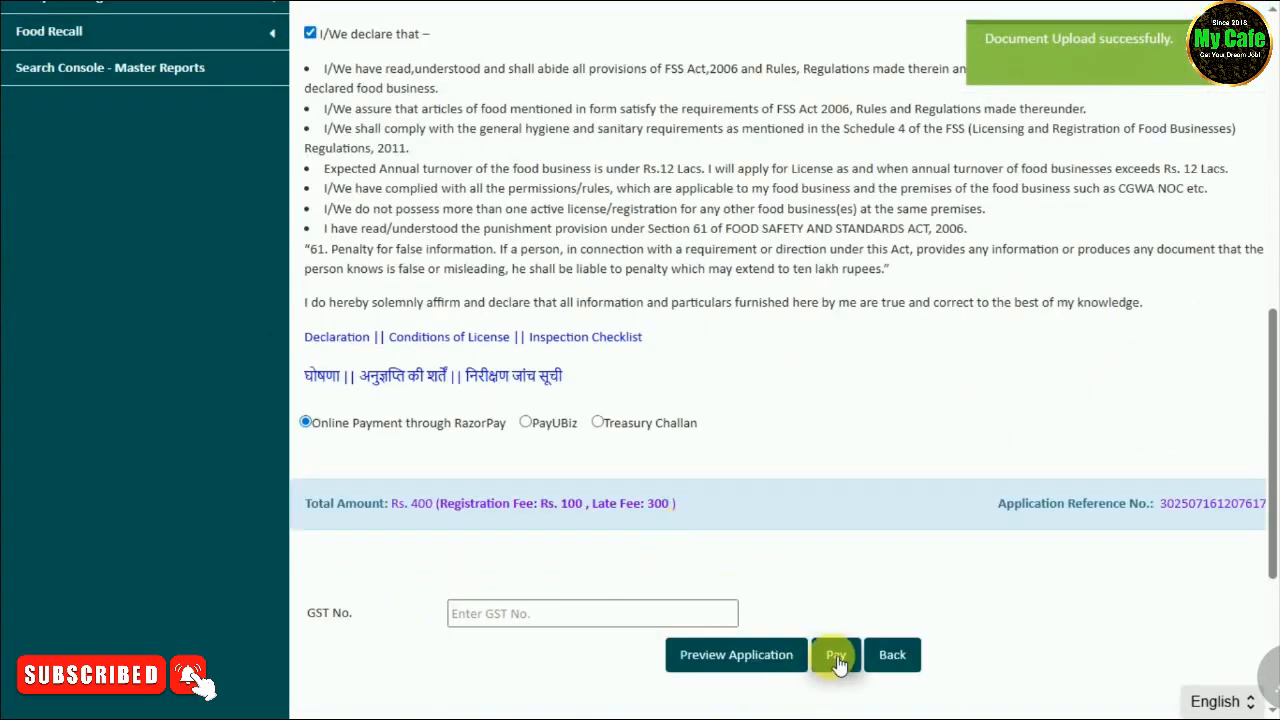
Start payment and e-sign the application by entering the mobile OTP verification code.
{"action": "left_click", "coordinate": [836, 657]}
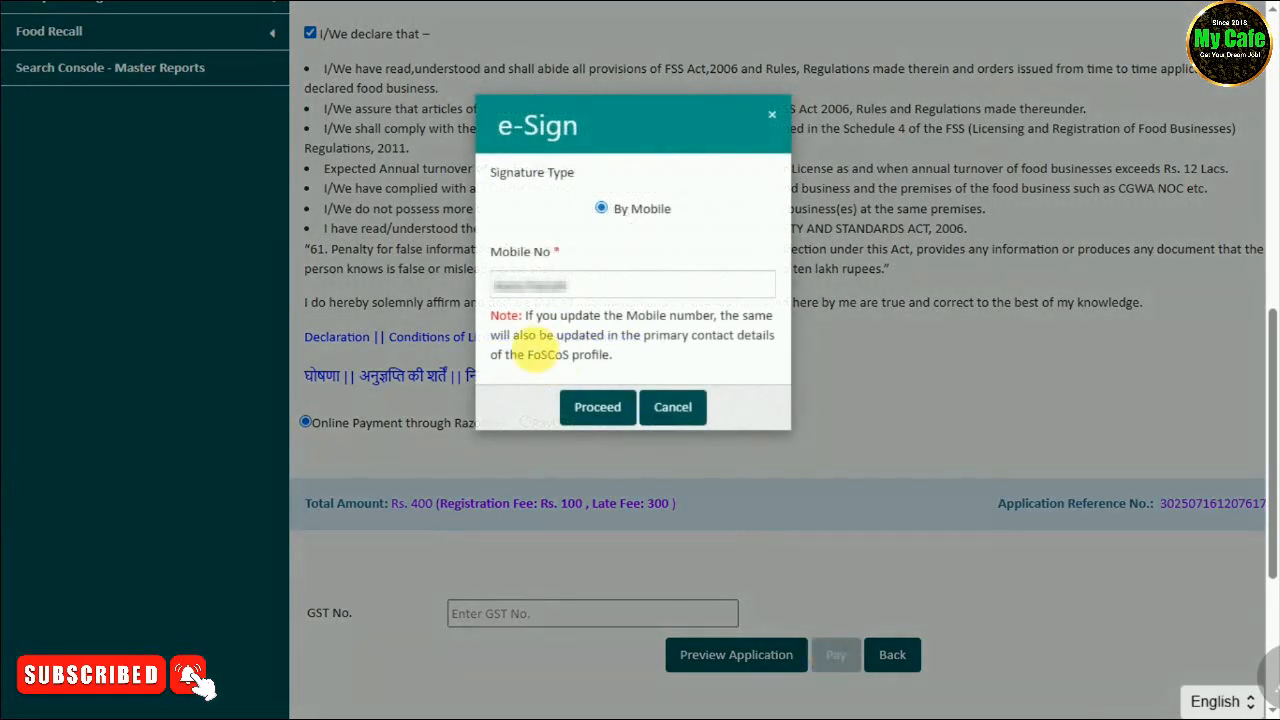
{"action": "left_click", "coordinate": [588, 407]}
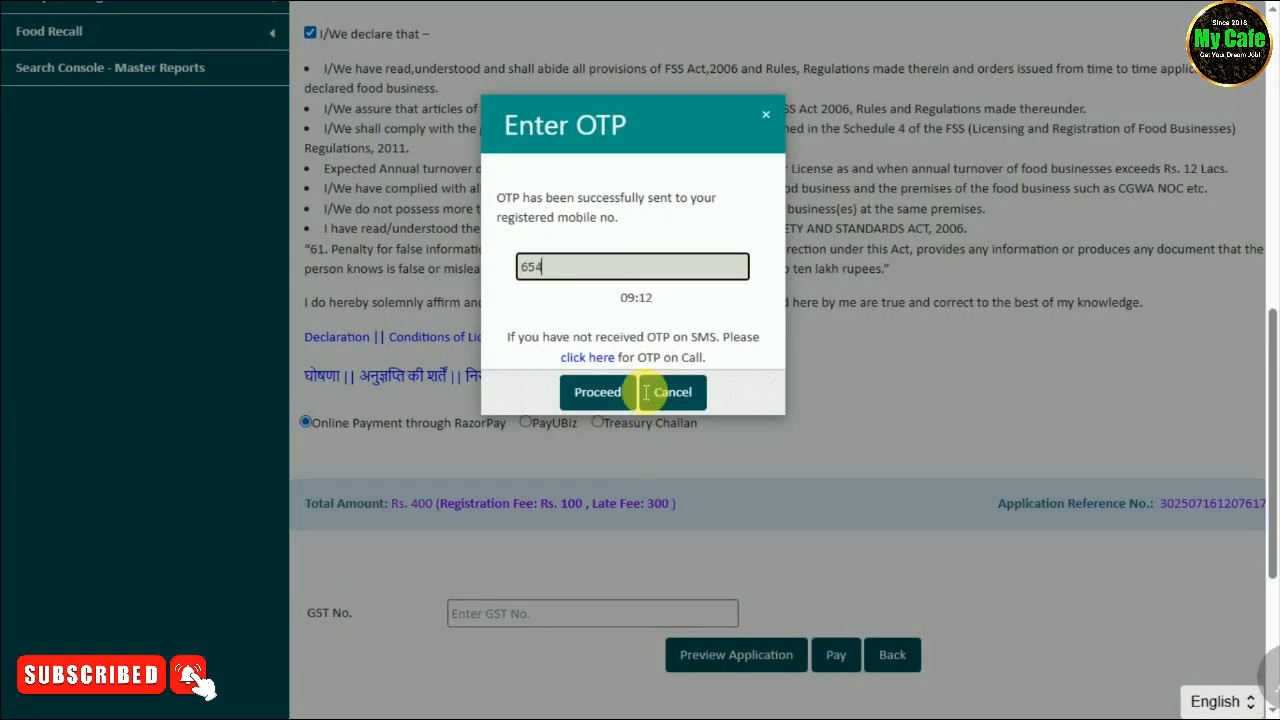
{"action": "left_click", "coordinate": [597, 391]}
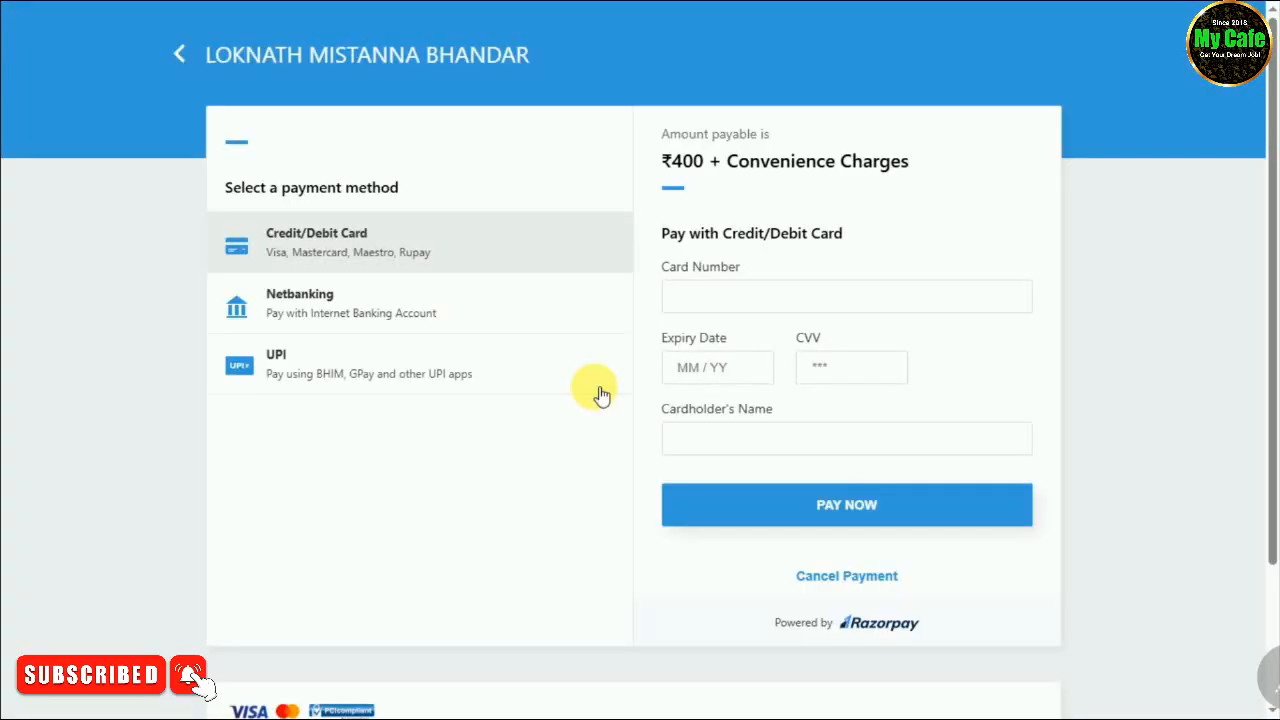
Enter the RuPay card number, expiry, CVV and cardholder name, and submit the ₹400 payment.
{"action": "left_click", "coordinate": [714, 298]}
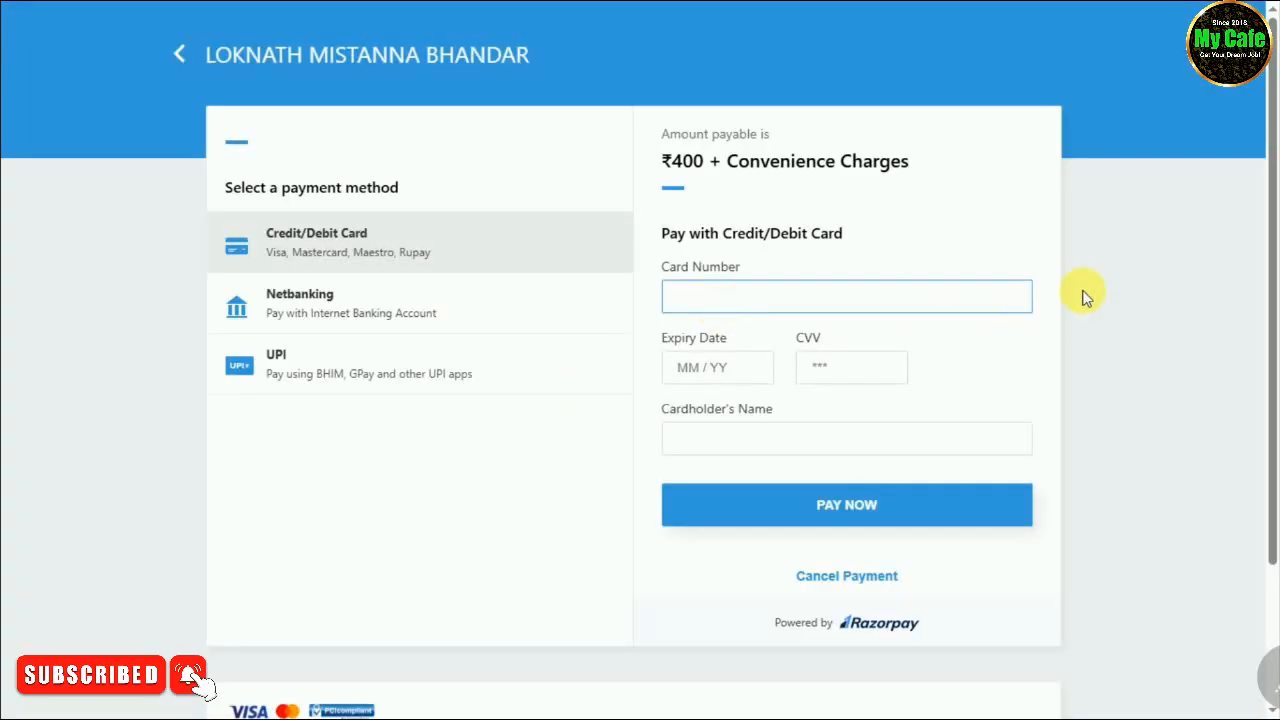
{"action": "type", "text": "**********"}
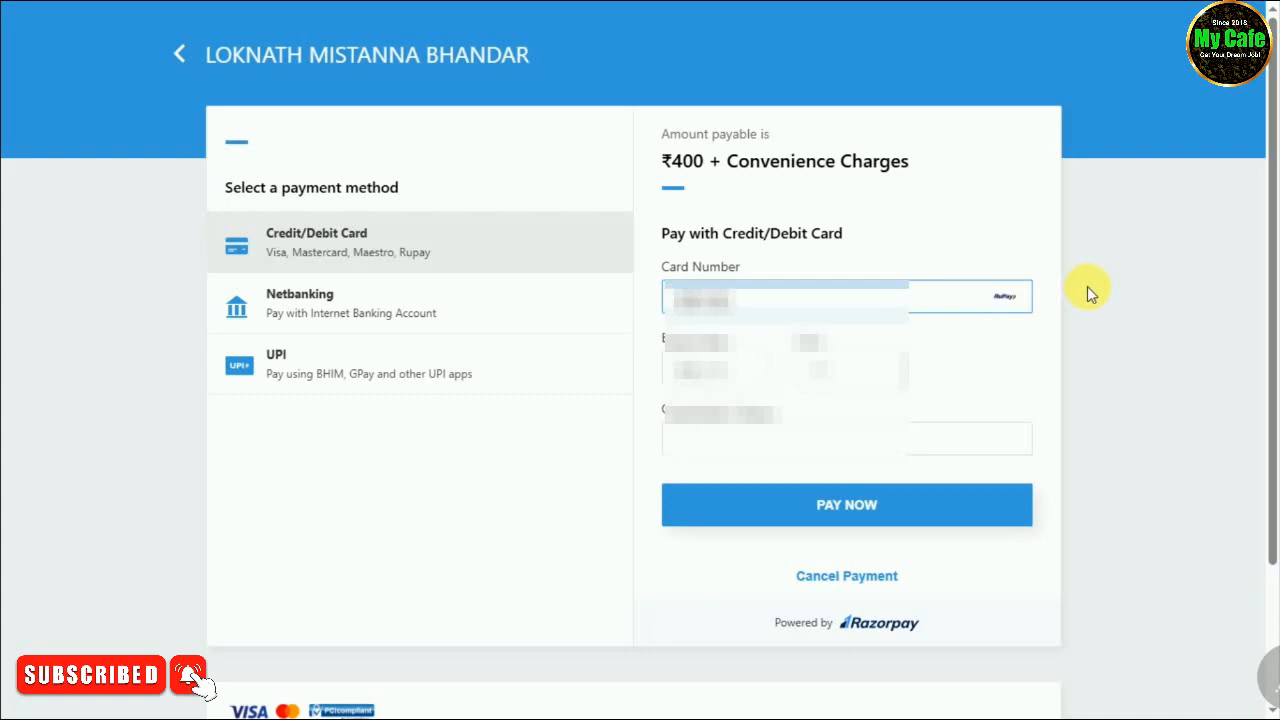
{"action": "type", "text": "******"}
{"action": "key", "text": "Tab"}
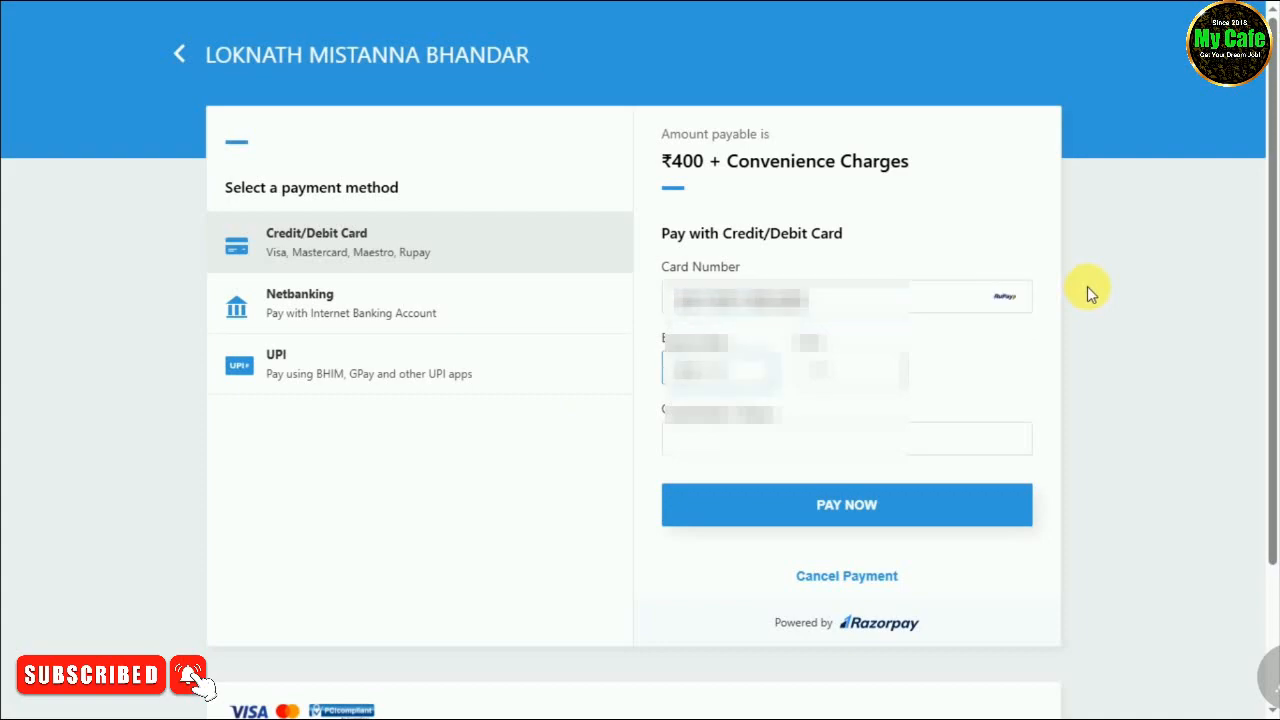
{"action": "type", "text": "****"}
{"action": "key", "text": "Tab"}
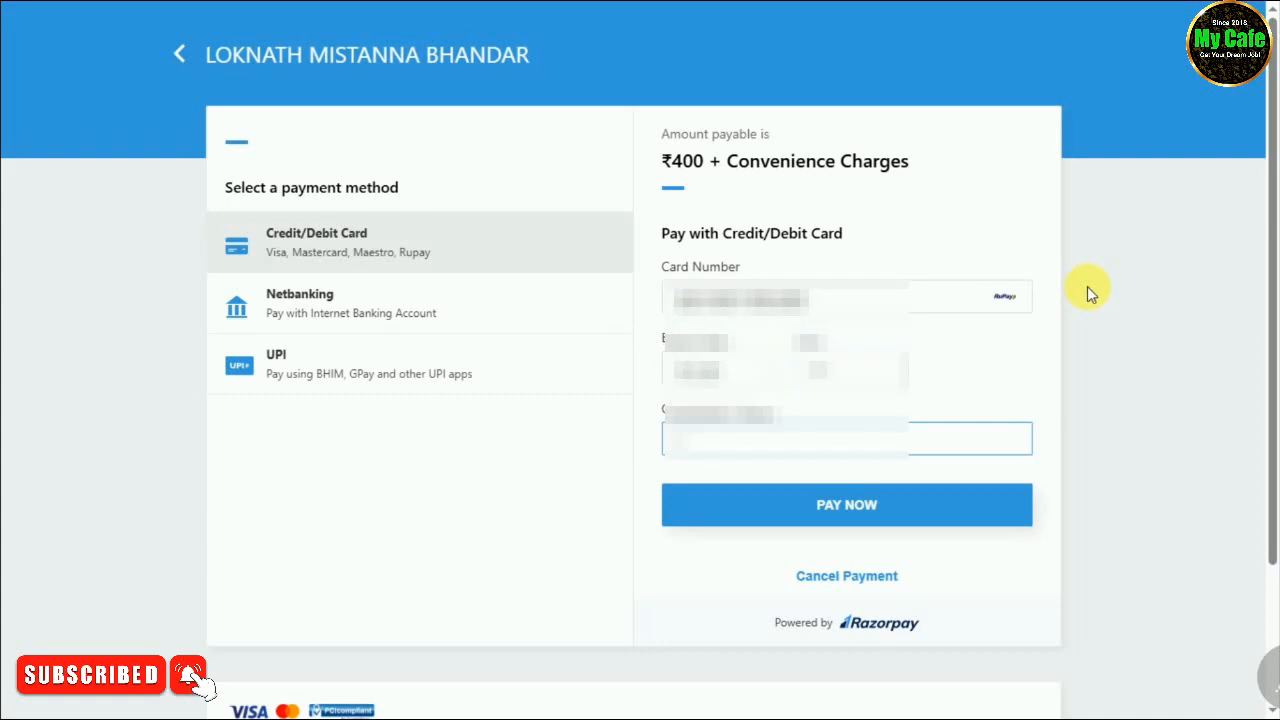
{"action": "type", "text": "*****"}
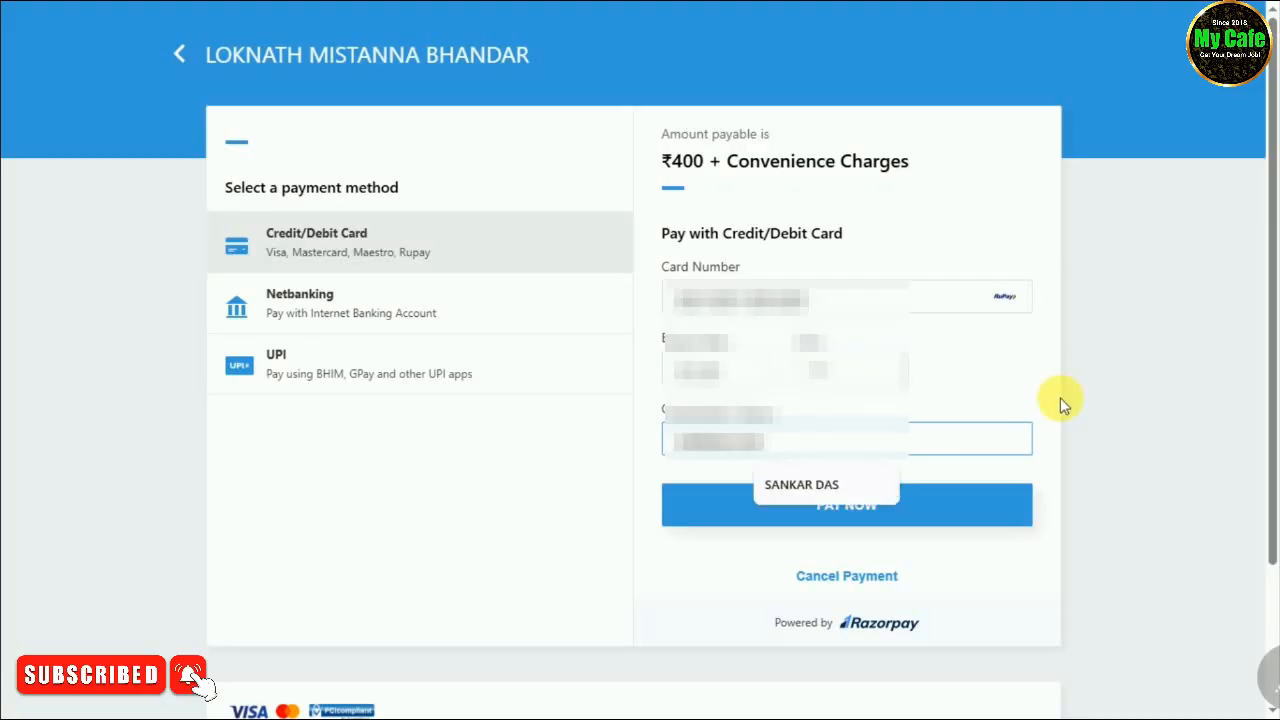
{"action": "left_click", "coordinate": [822, 482]}
{"action": "left_click", "coordinate": [860, 510]}
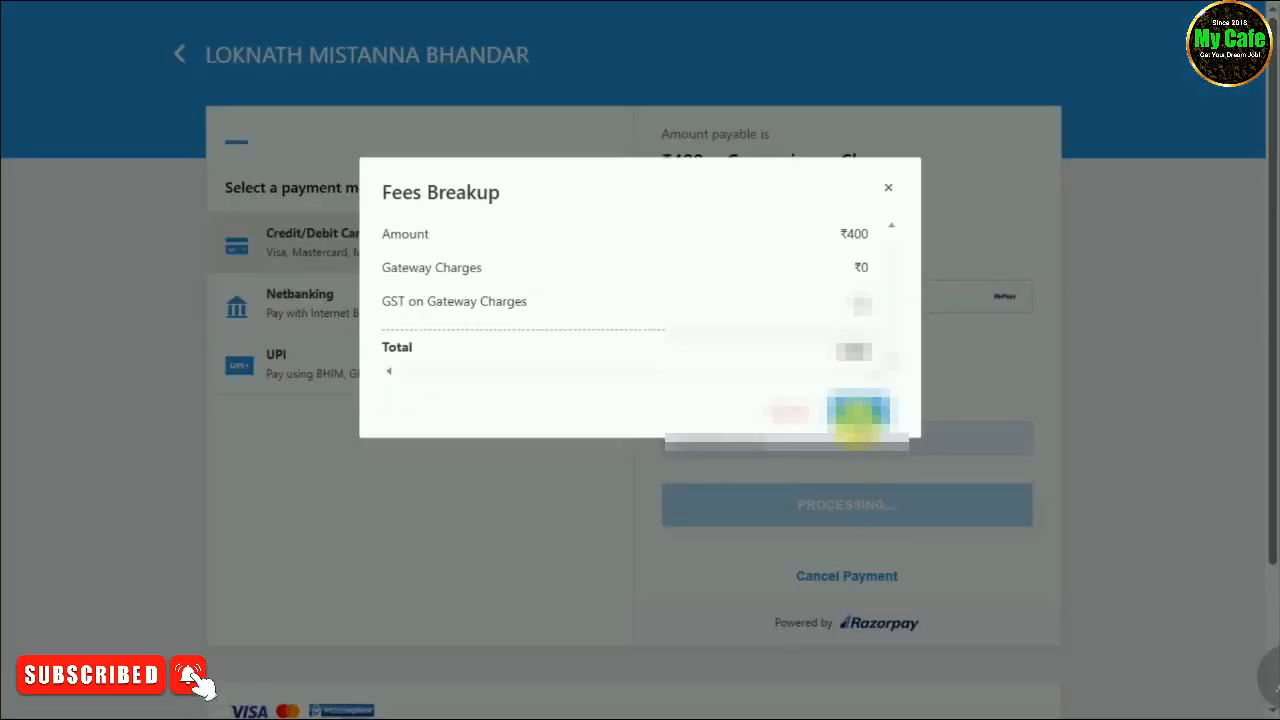
Dismiss the fees breakup and authorise the payment with the bank OTP.
{"action": "left_click", "coordinate": [855, 418]}
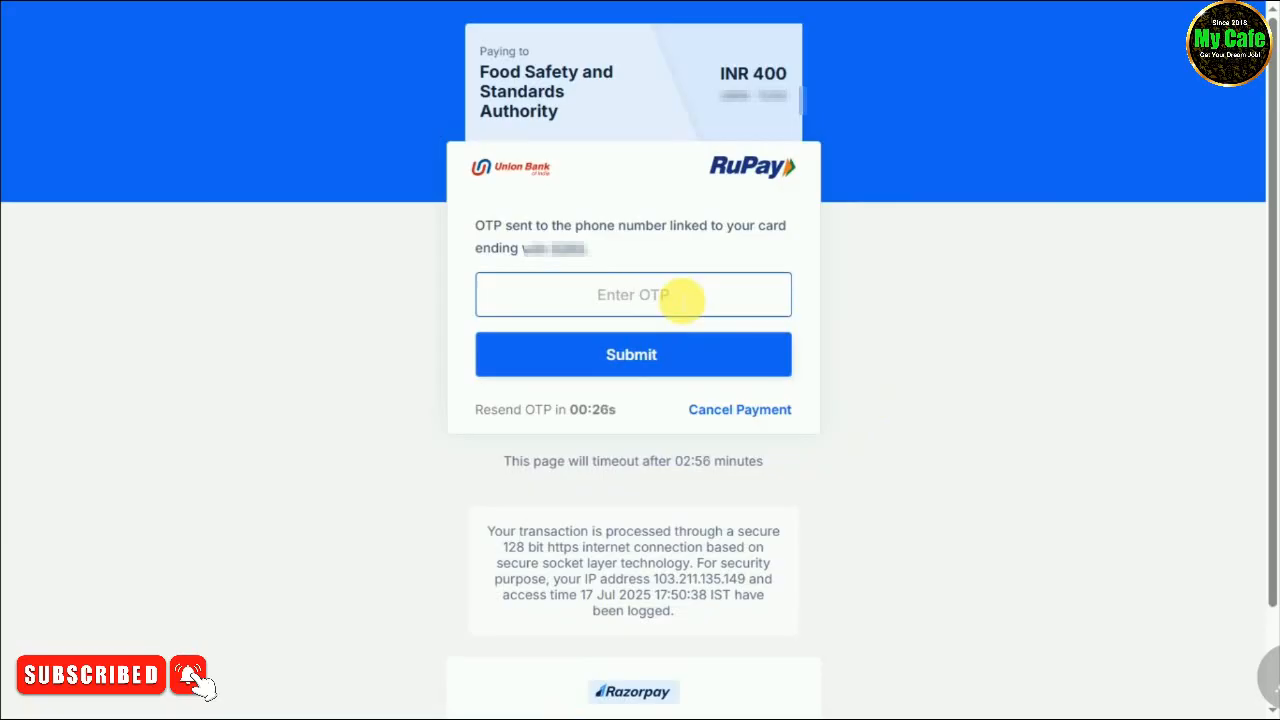
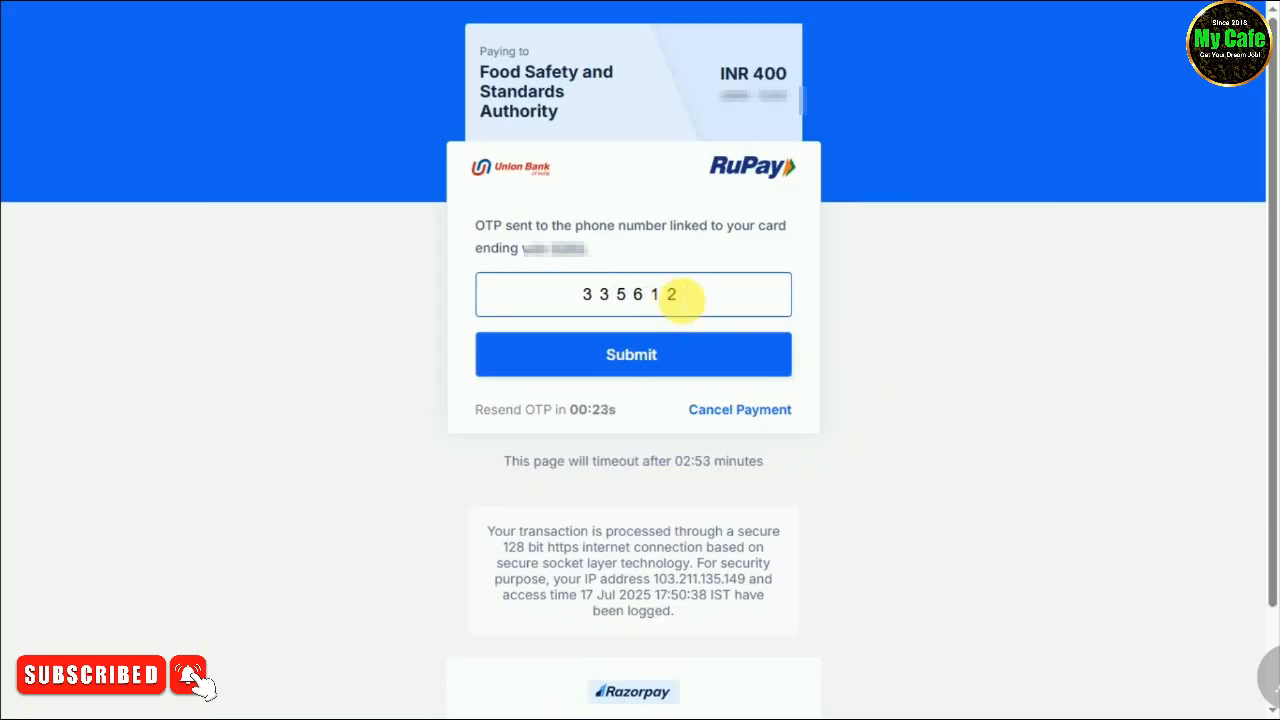
{"action": "left_click", "coordinate": [656, 356]}
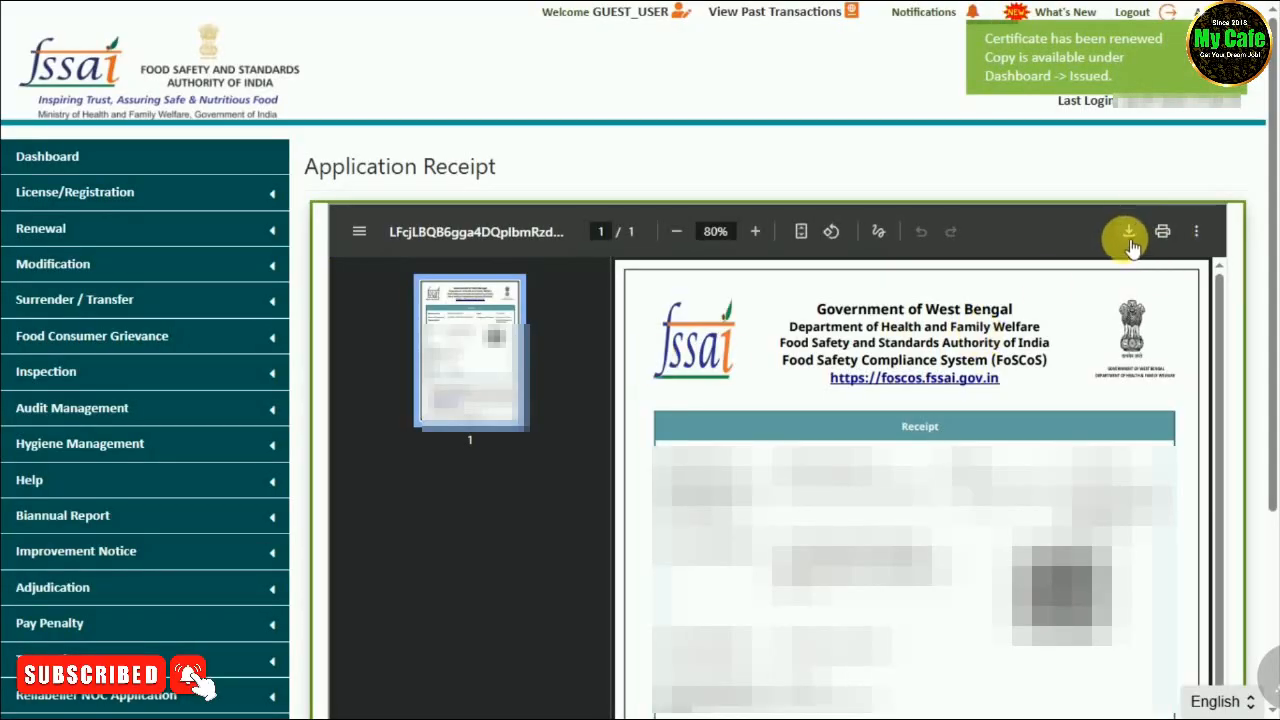
Go to the Dashboard's Issued applications and expand the registration certificate table.
{"action": "left_click", "coordinate": [82, 232]}
{"action": "left_click", "coordinate": [80, 267]}
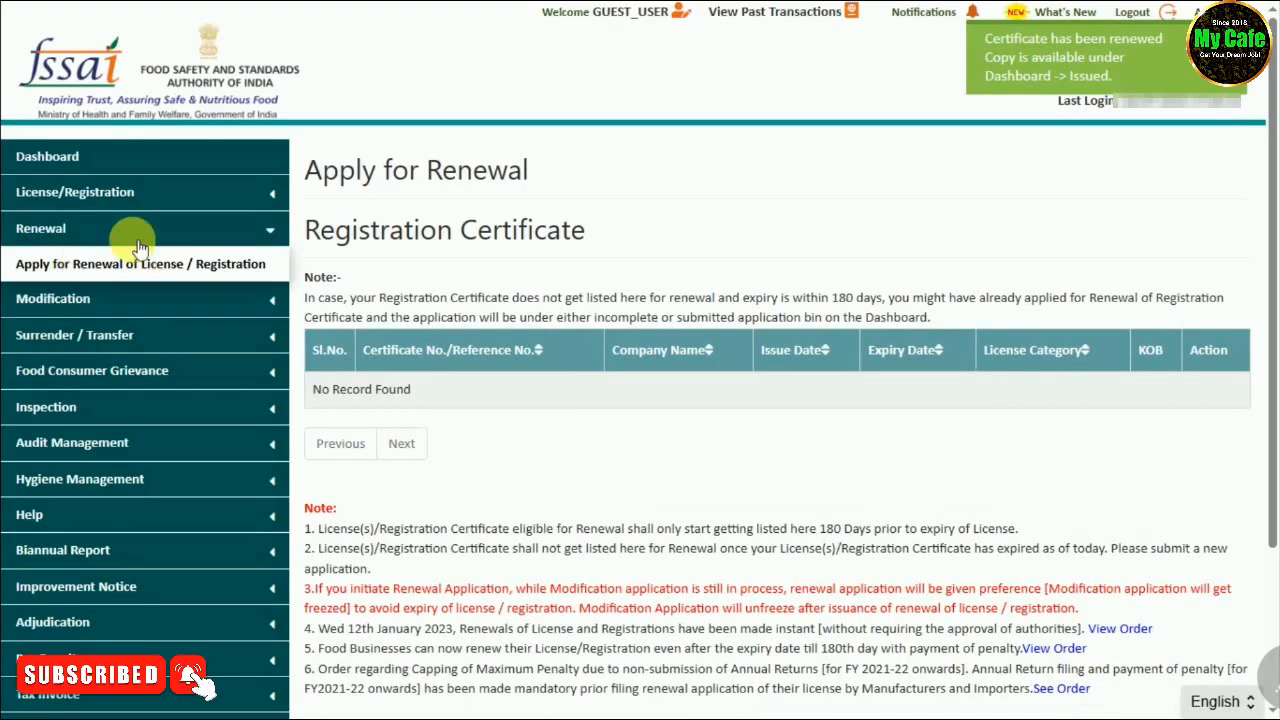
{"action": "left_click", "coordinate": [92, 158]}
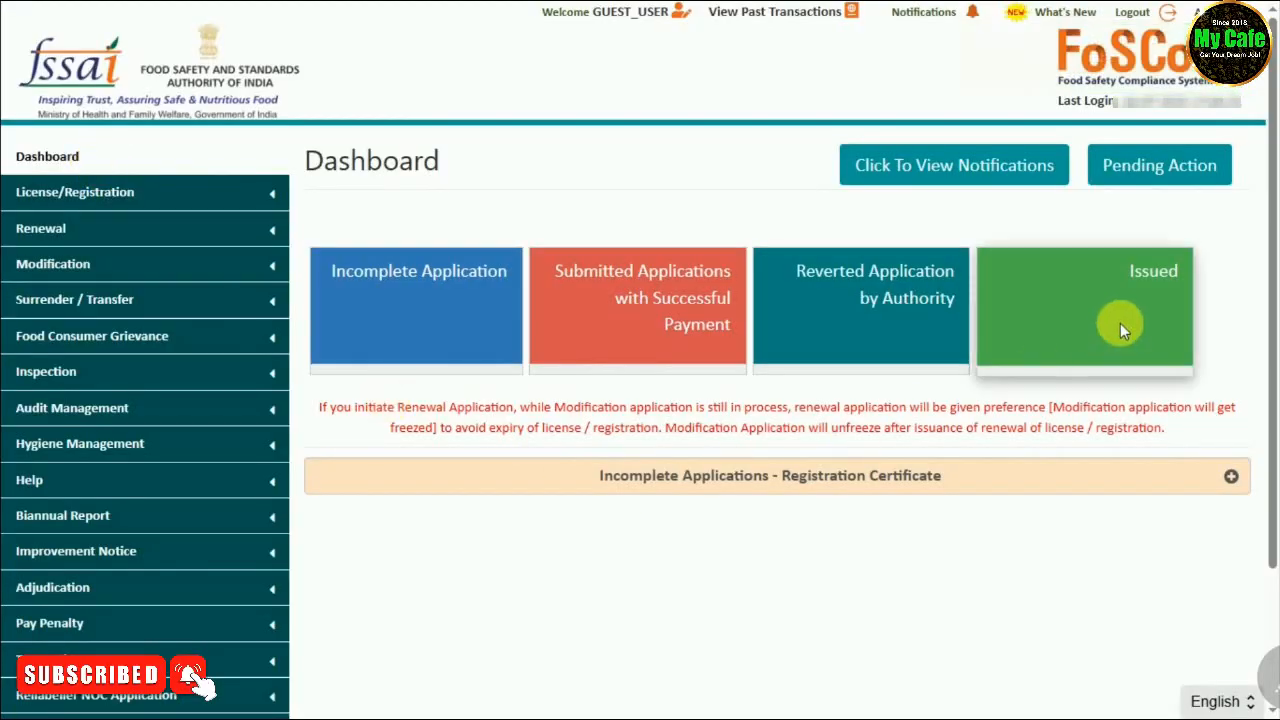
{"action": "left_click", "coordinate": [1158, 281]}
{"action": "left_click", "coordinate": [1229, 477]}
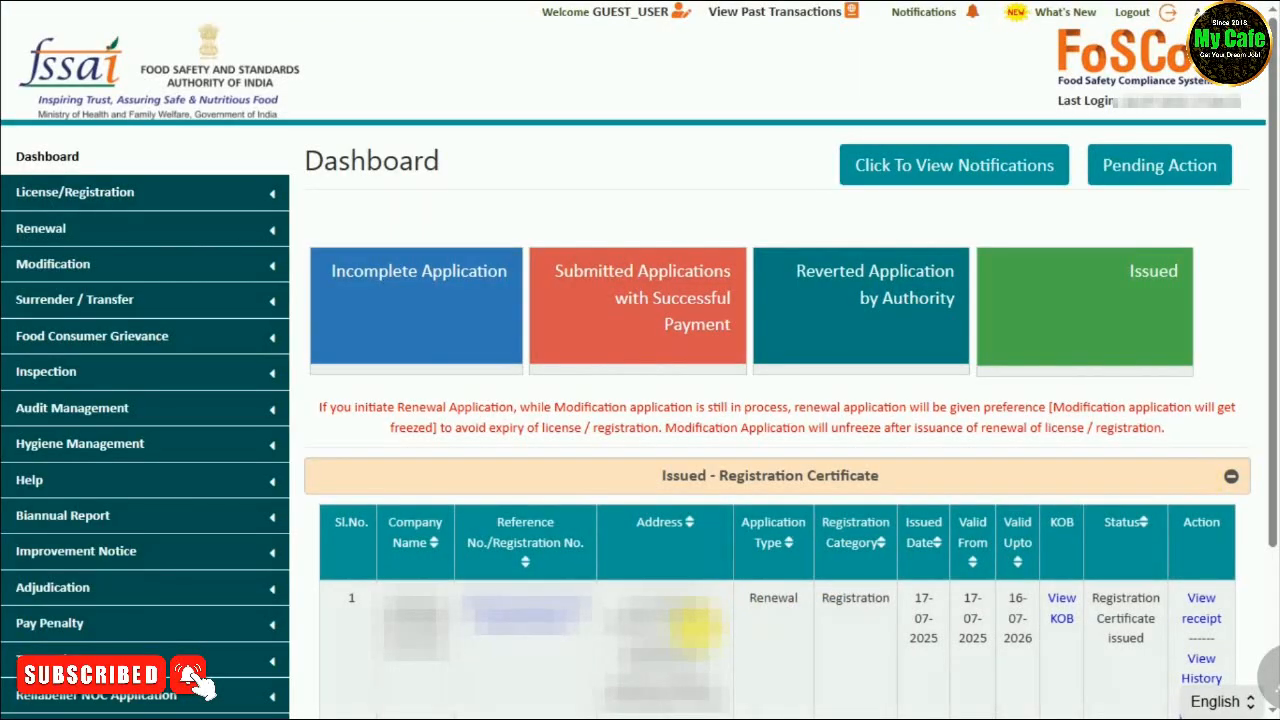
Open the renewed Registration Certificate, highlighting Issued On 17-07-2025 and Valid Upto 16-07-2026.
{"action": "scroll", "coordinate": [730, 610], "scroll_direction": "down", "scroll_amount": 2}
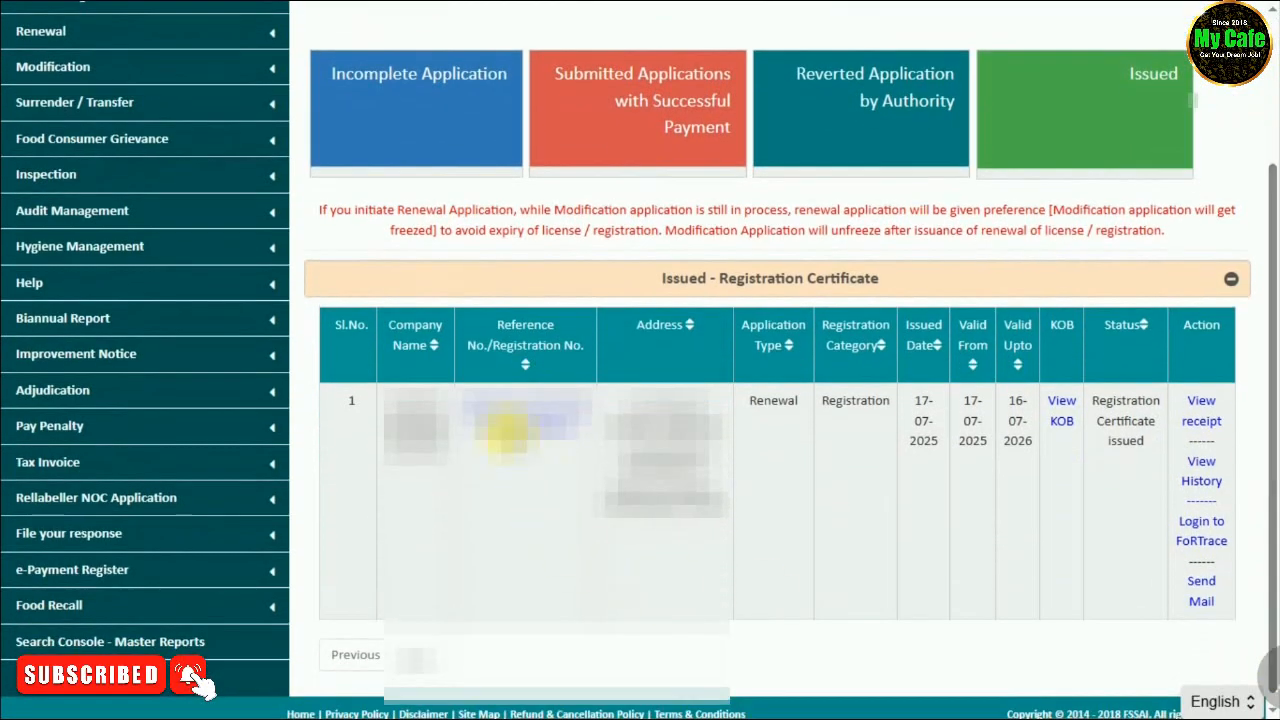
{"action": "left_click", "coordinate": [507, 430]}
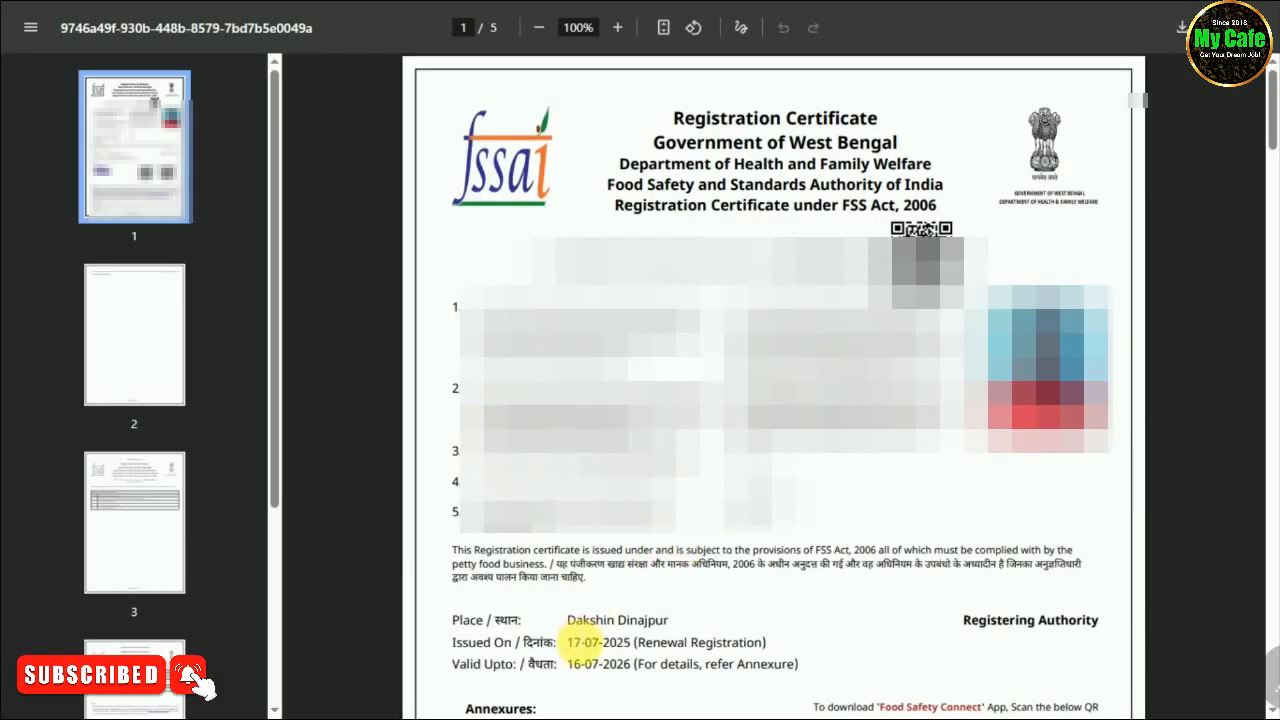
{"action": "left_click_drag", "start_coordinate": [567, 642], "coordinate": [645, 642]}
{"action": "left_click_drag", "start_coordinate": [567, 664], "coordinate": [632, 664]}
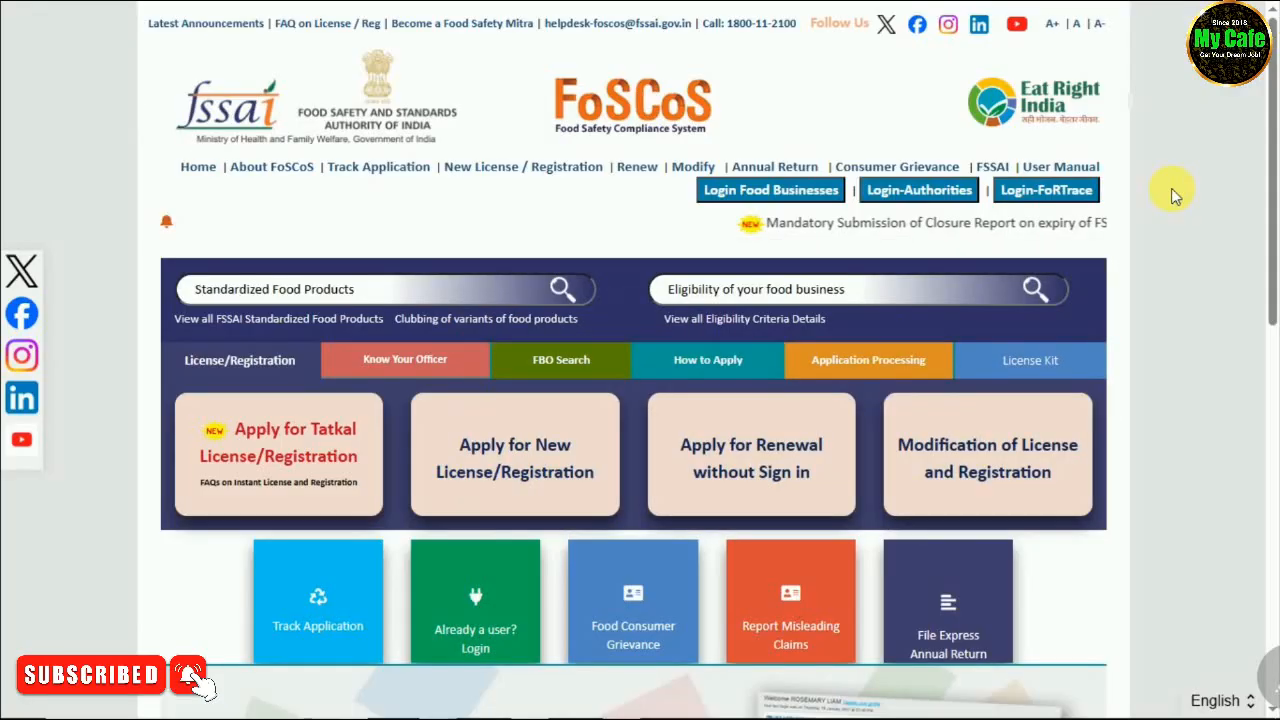